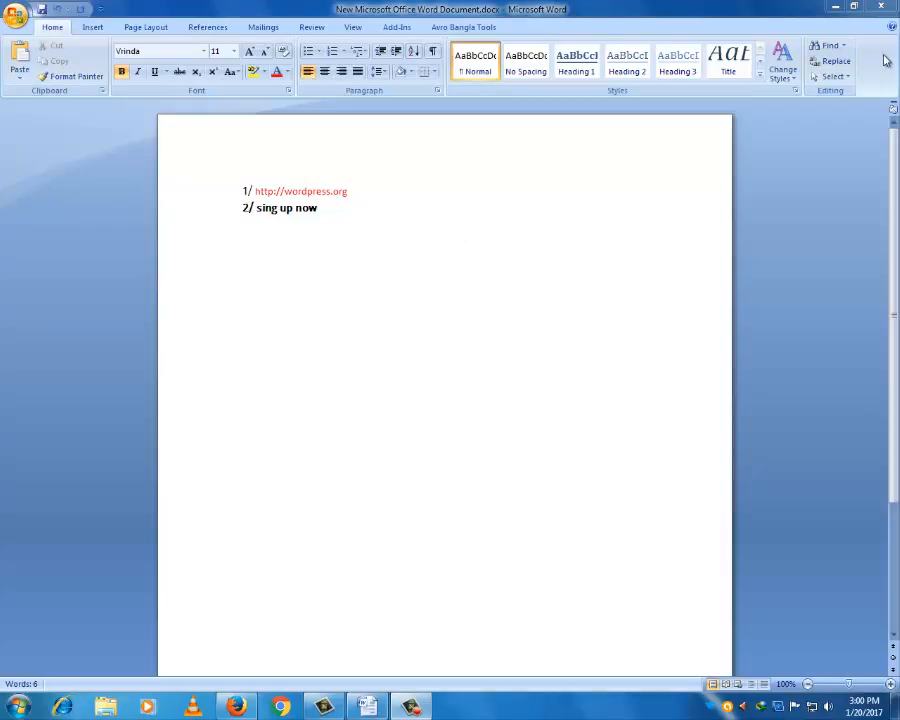
- Minimize the Word notes document so the Windows desktop shows
left_click(836, 8)
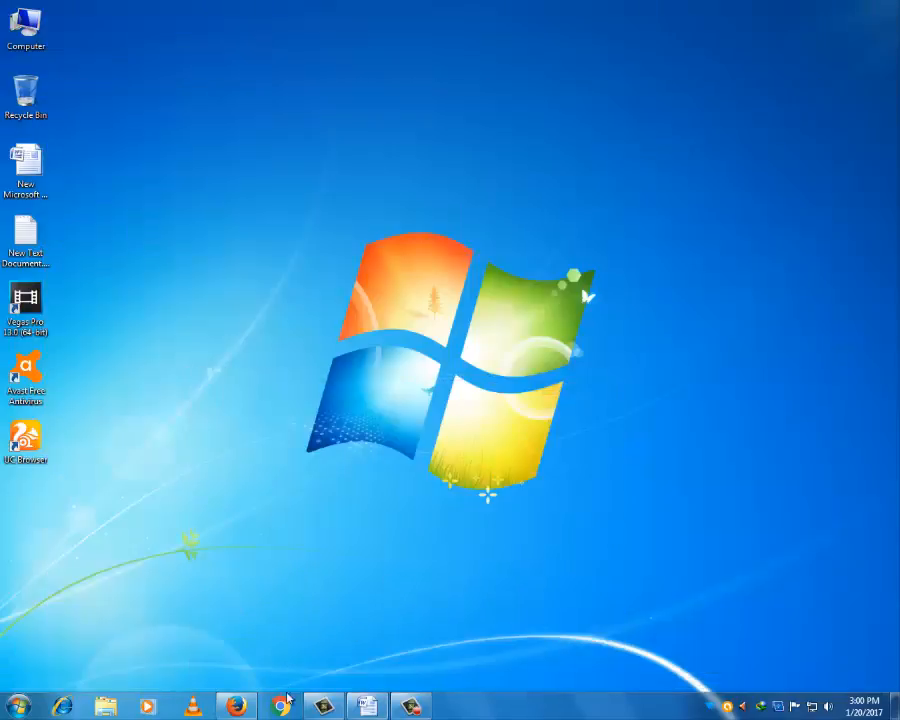
- Bring Firefox back and log in to the 000webhost account
left_click(236, 707)
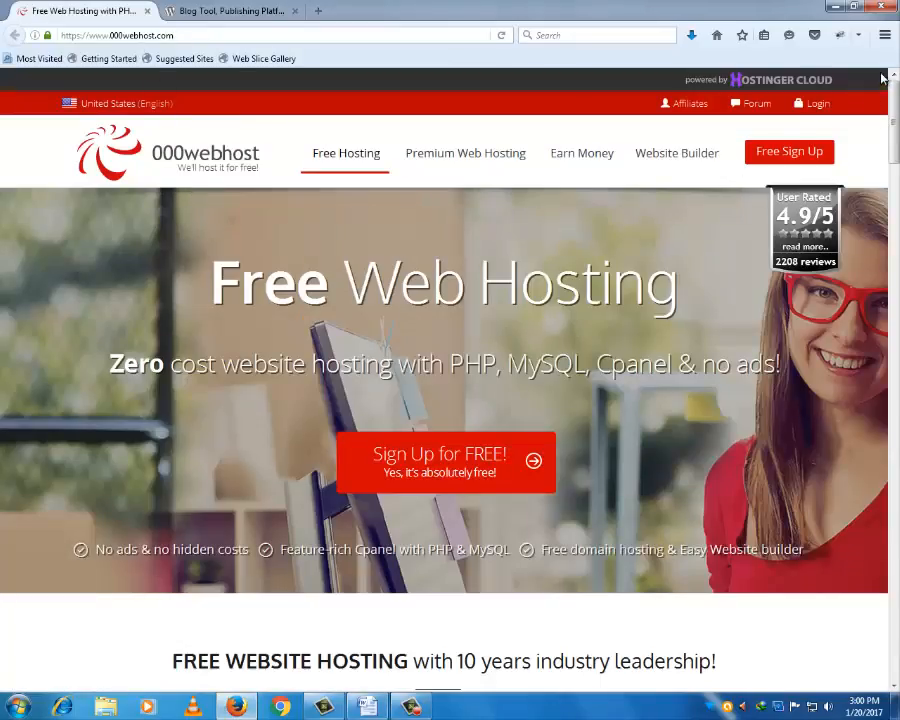
left_click(817, 104)
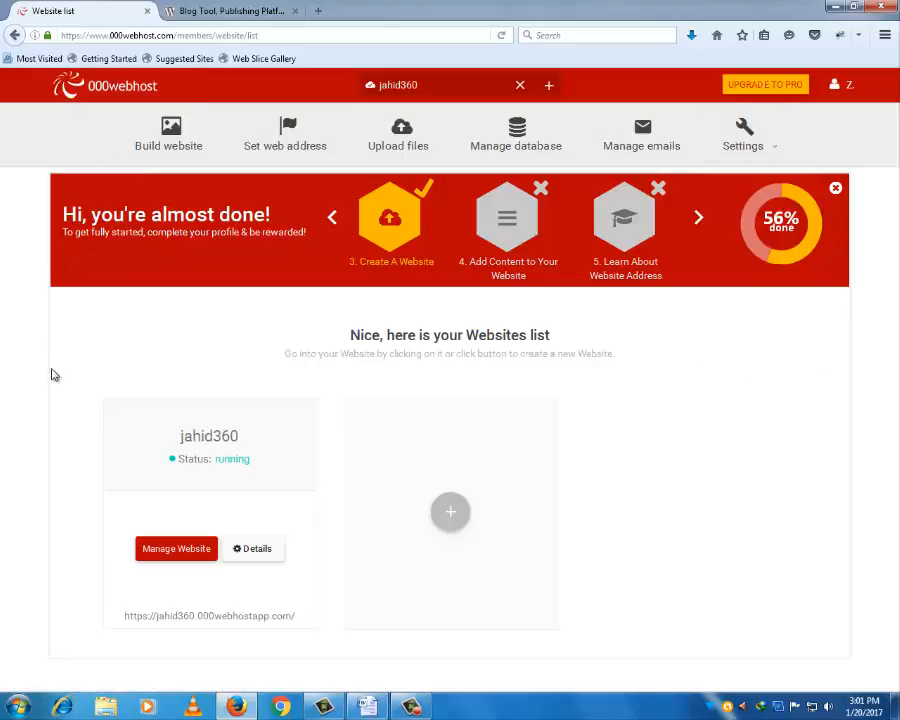
left_click(172, 138)
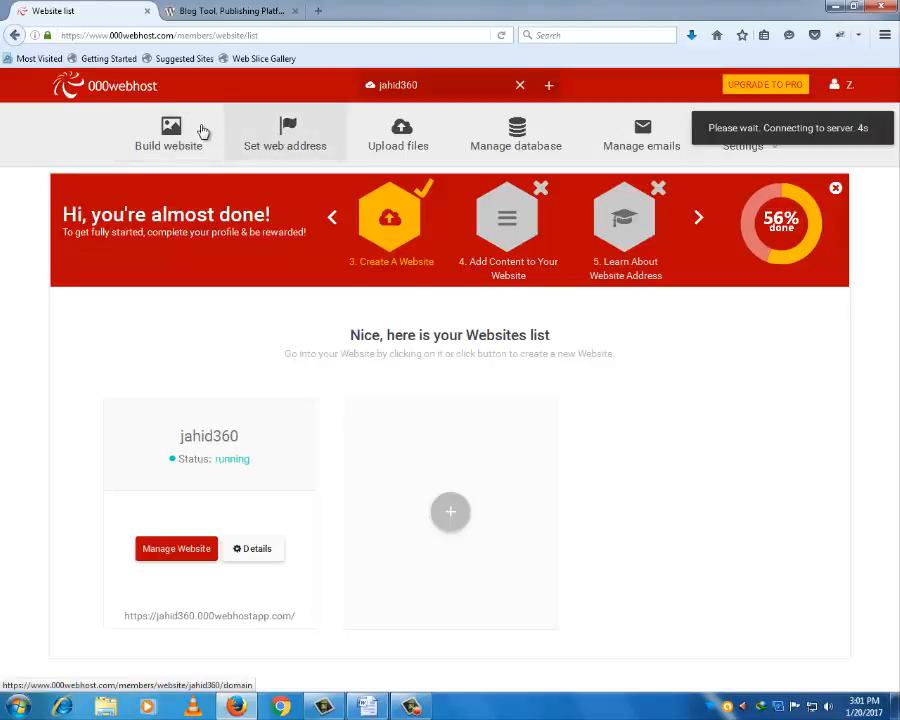
left_click(170, 147)
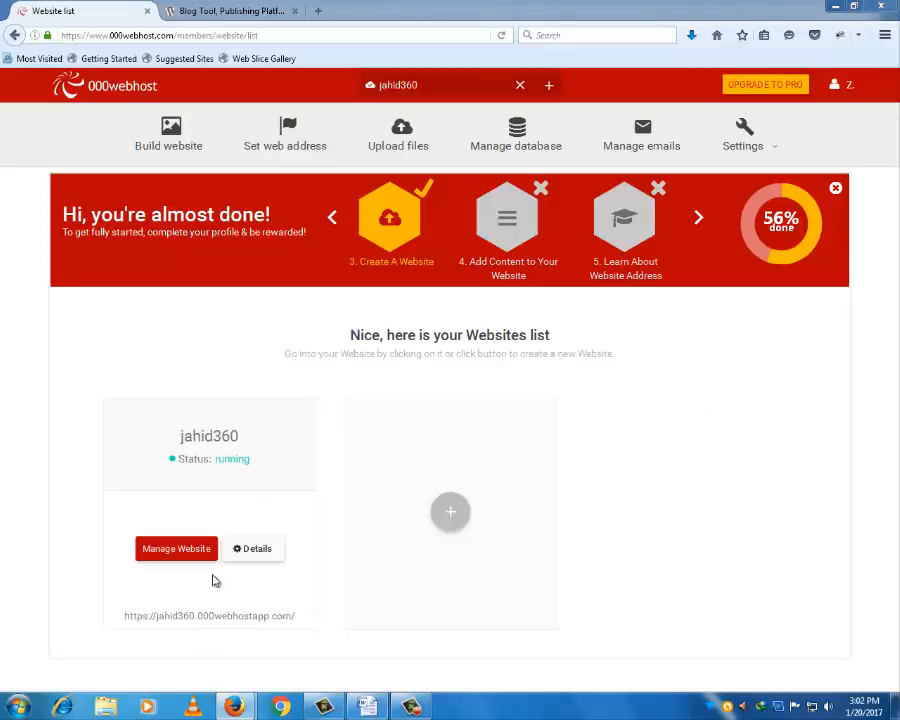
mouse_move(235, 707)
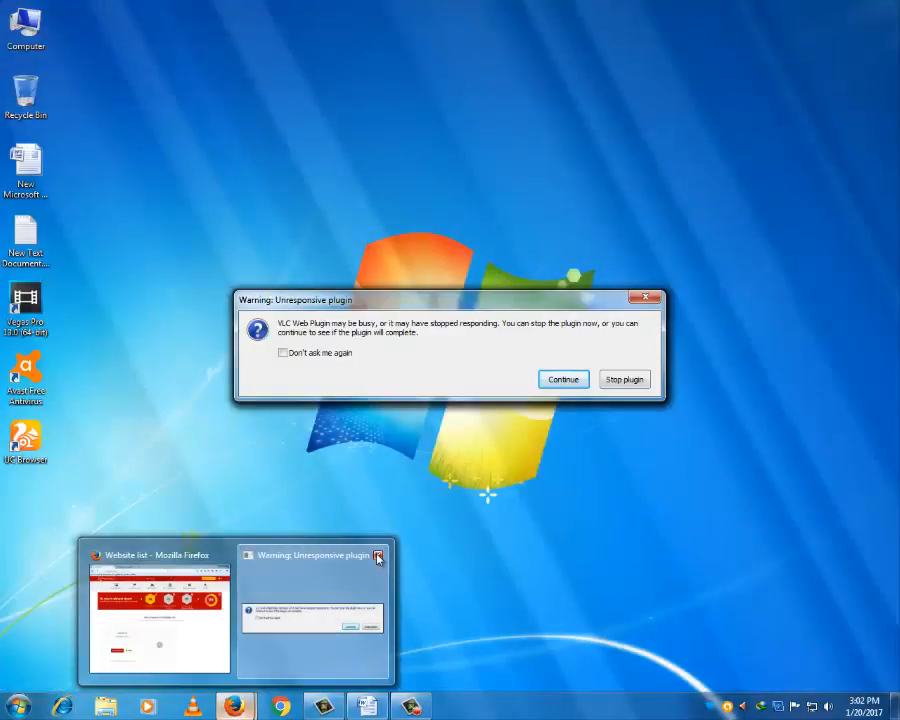
left_click(378, 557)
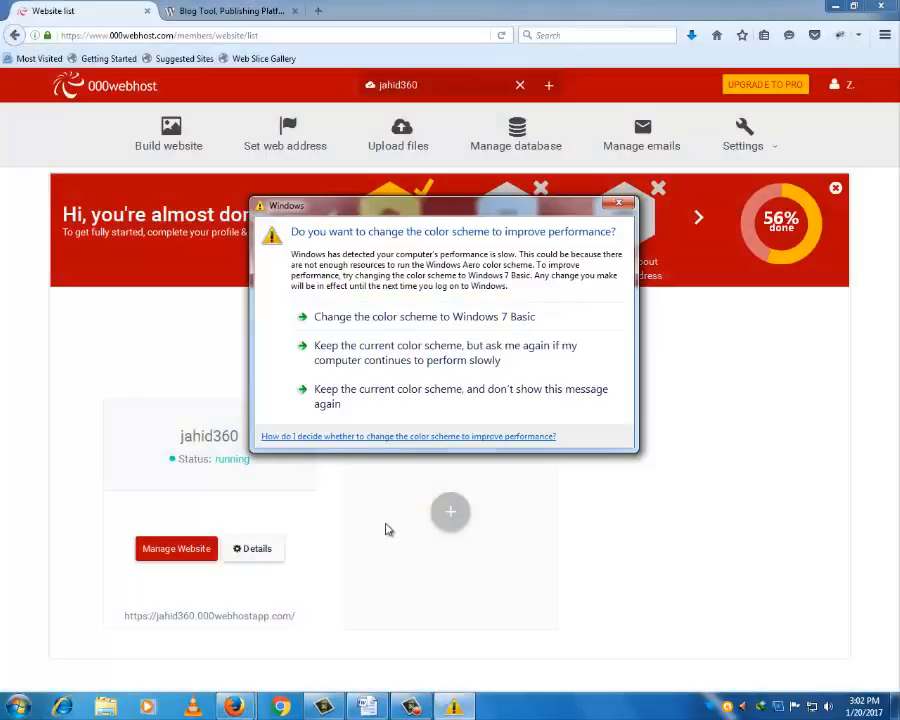
left_click(619, 204)
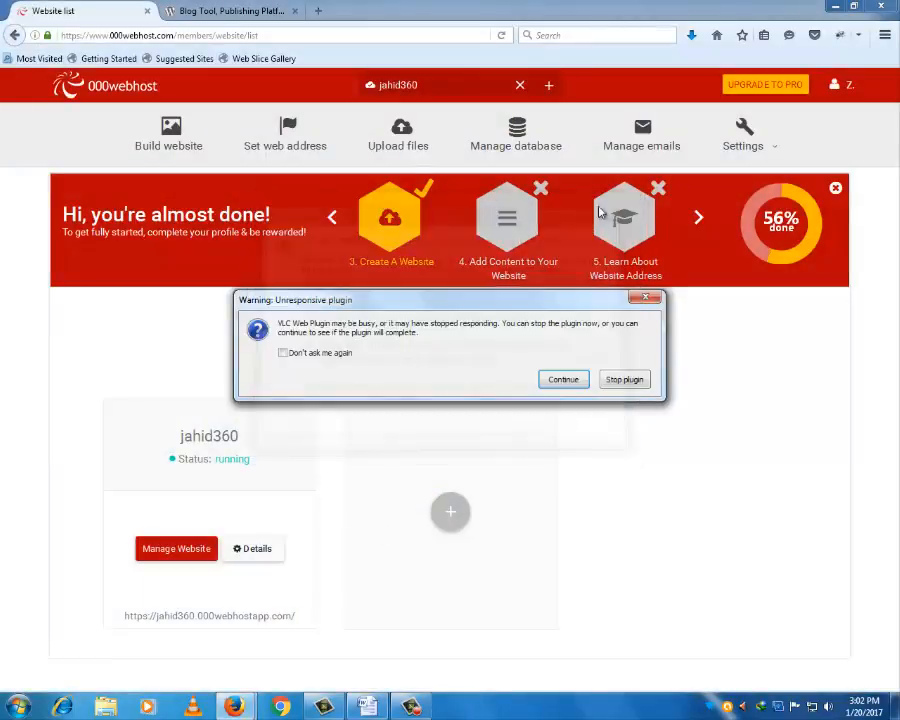
left_click(645, 297)
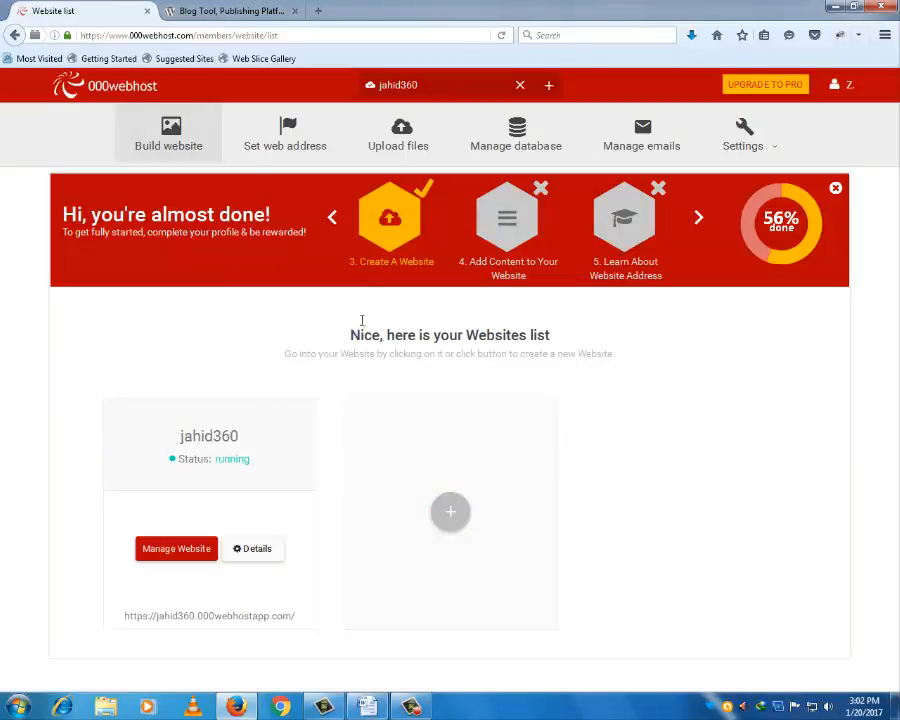
- Open the Build website options for jahid360 and scroll to the WordPress offer
left_click(174, 136)
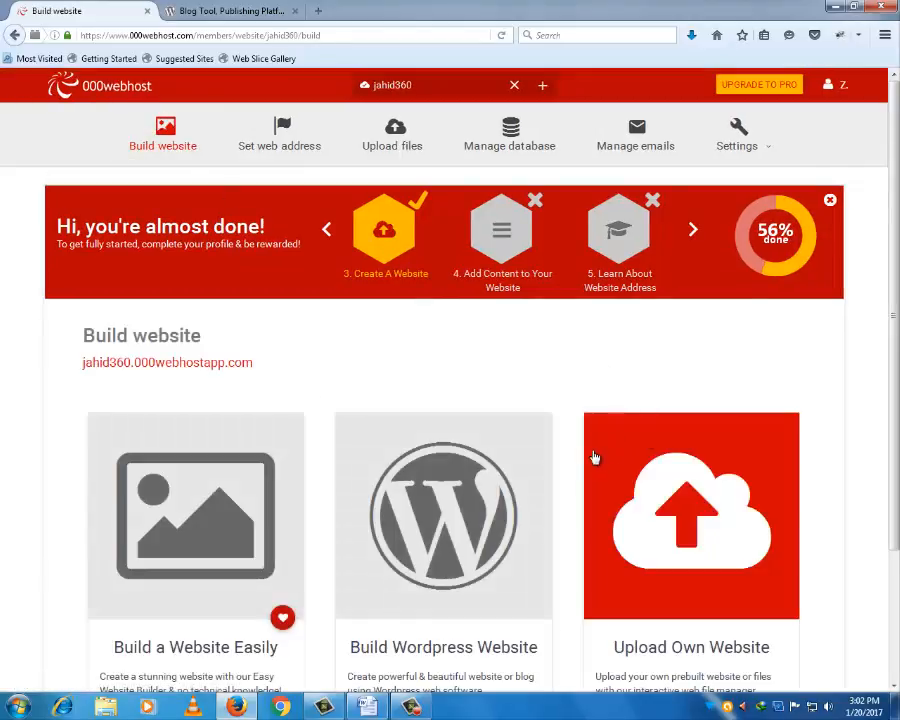
scroll(500, 435, "down", 3)
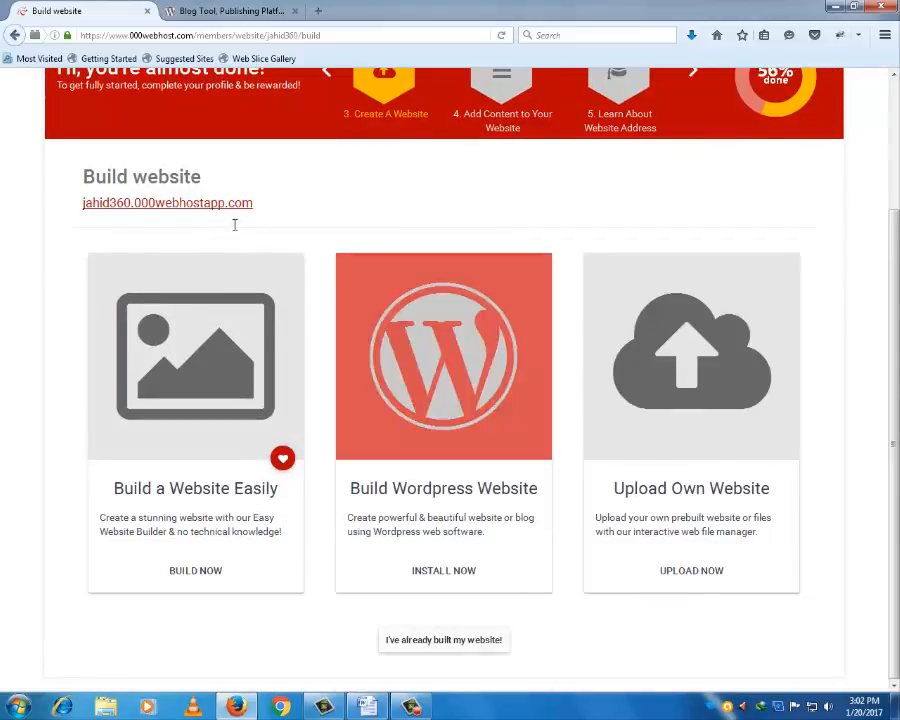
scroll(235, 222, "up", 3)
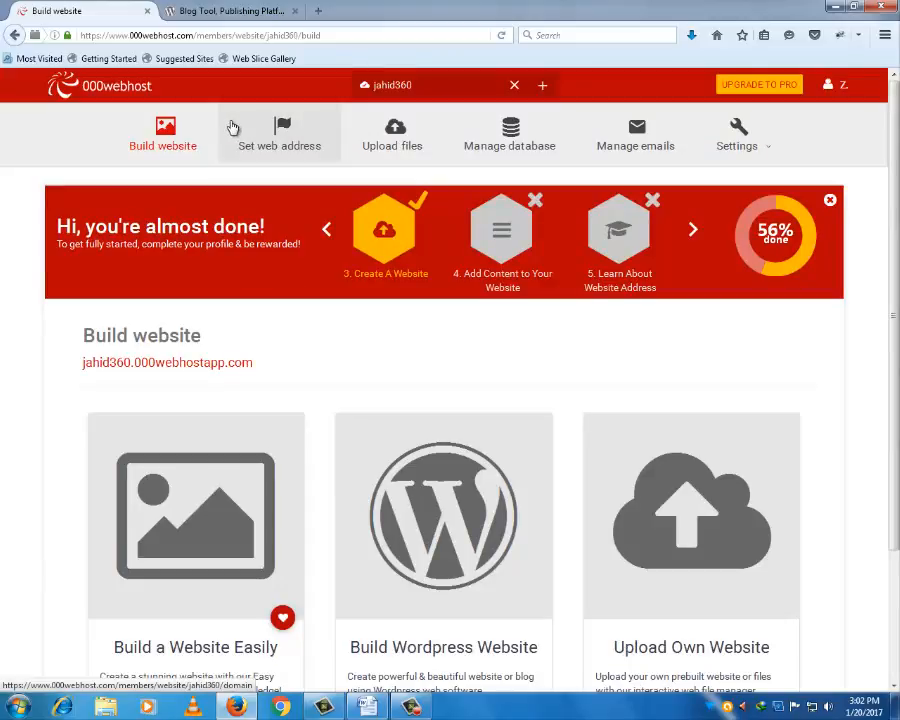
scroll(336, 374, "down", 3)
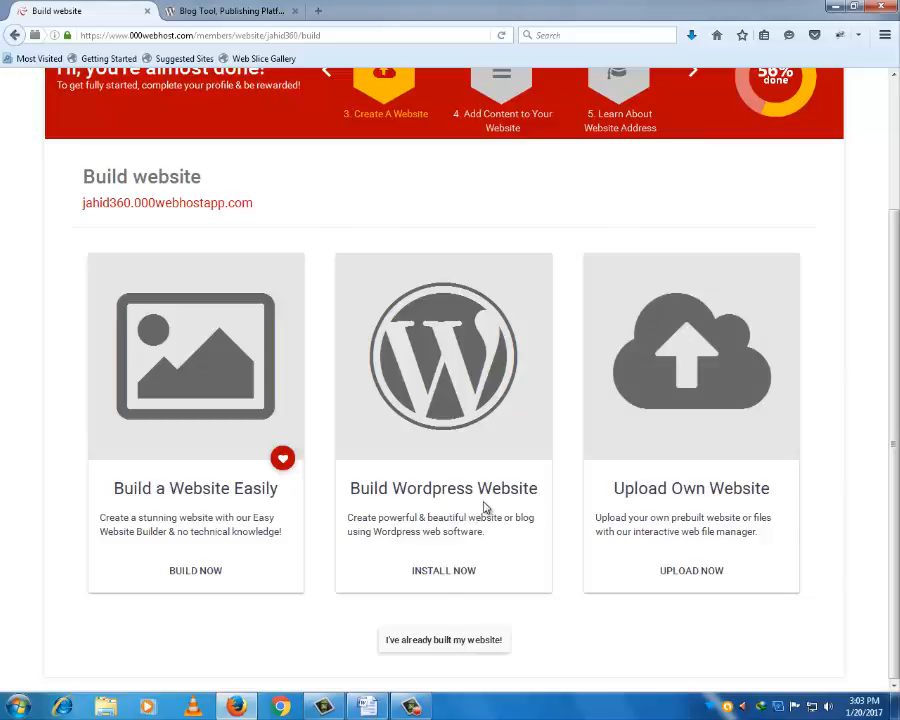
- Choose INSTALL NOW under Build Wordpress Website to bring up the overwrite warning
left_click(441, 572)
left_click(442, 578)
scroll(461, 443, "up", 3)
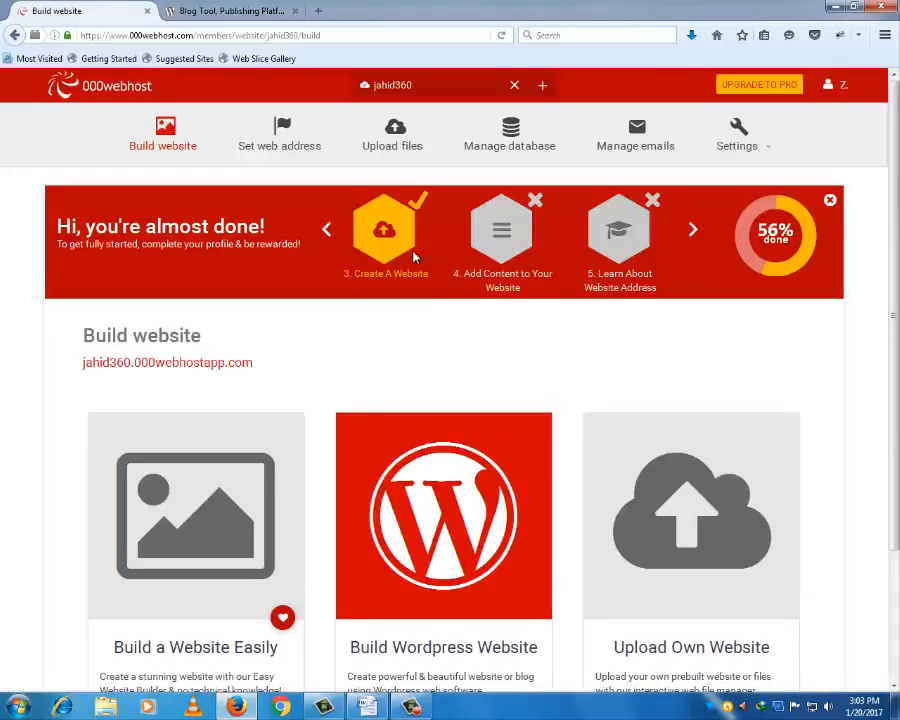
scroll(441, 428, "down", 1)
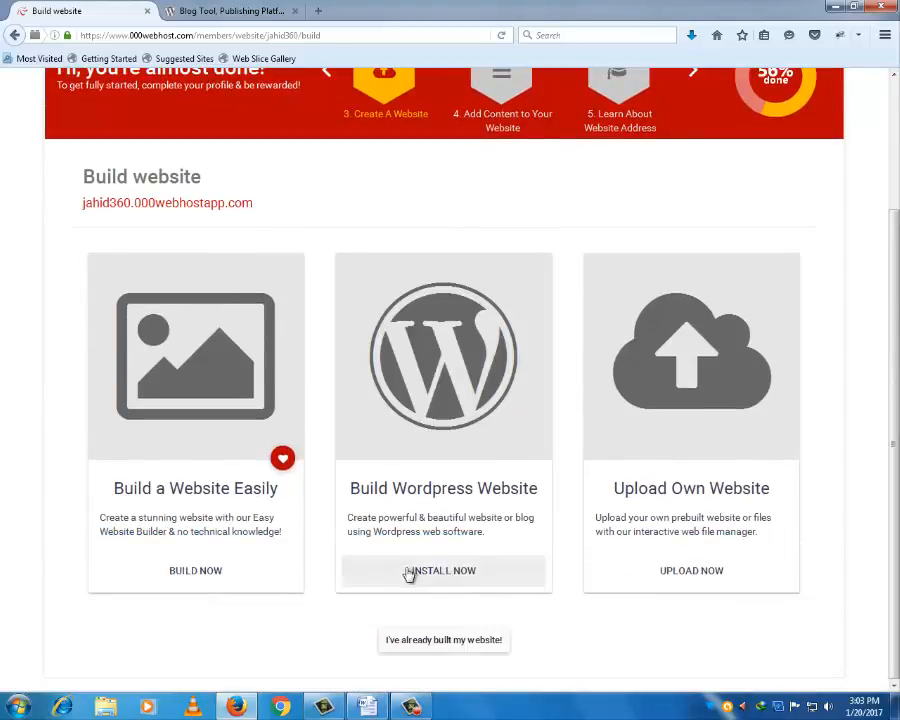
scroll(104, 153, "up", 1)
scroll(104, 153, "up", 2)
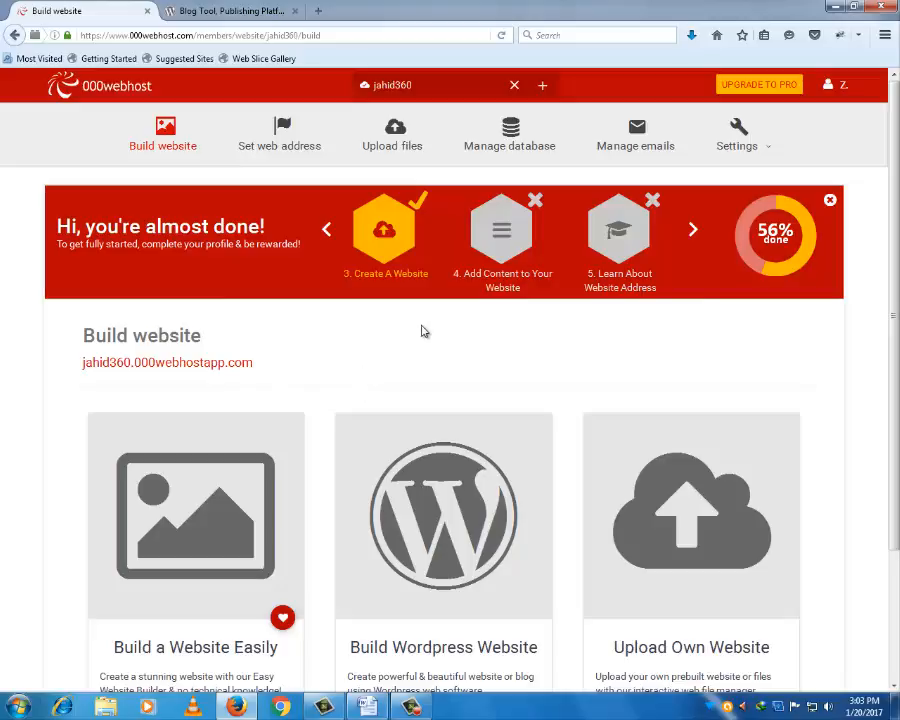
scroll(440, 338, "down", 2)
scroll(455, 345, "down", 1)
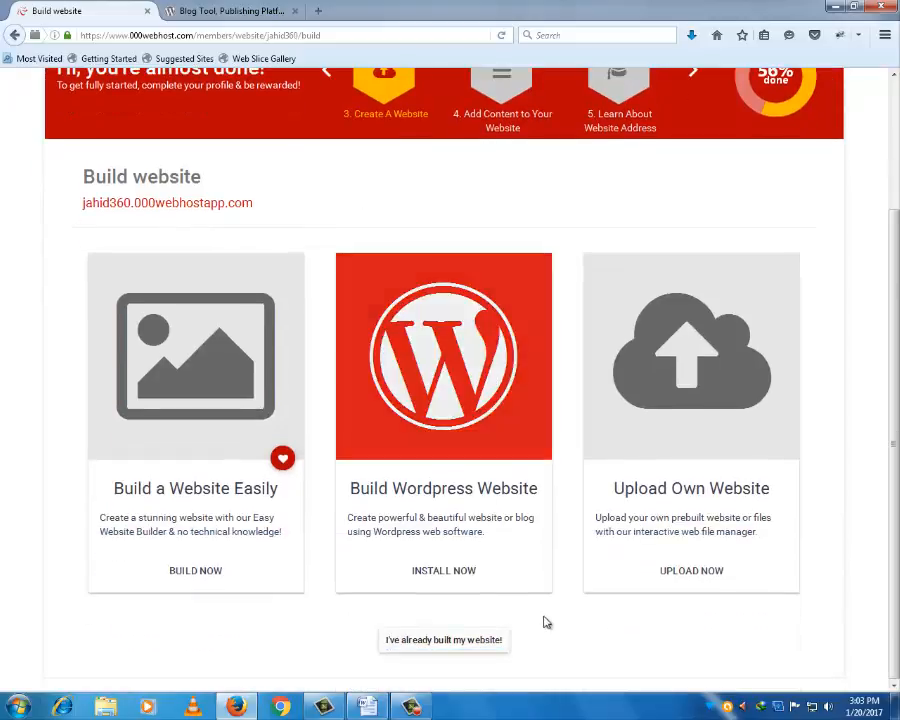
left_click(447, 572)
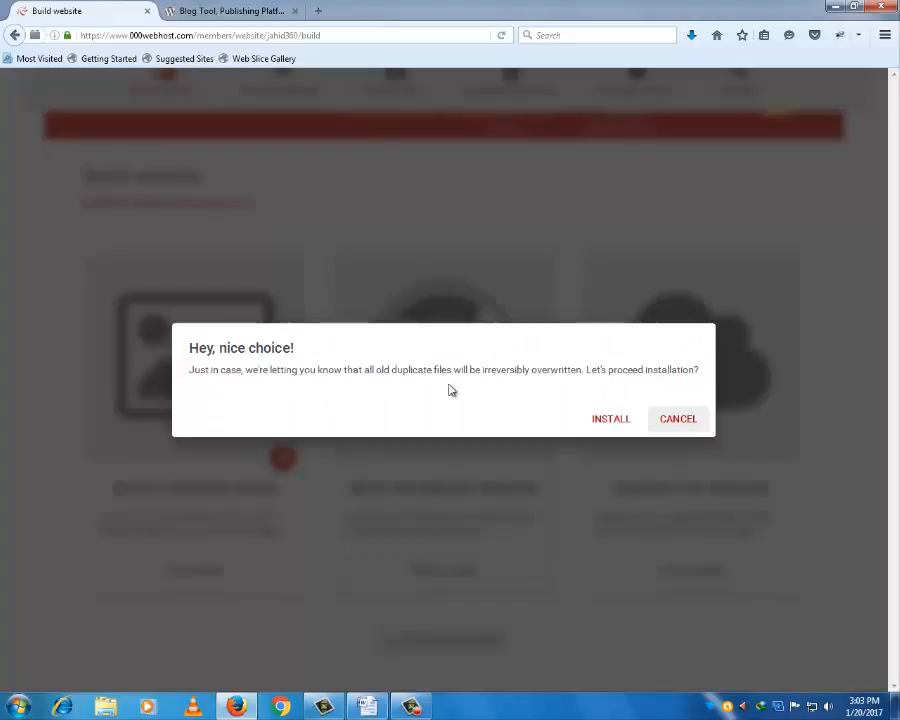
- Confirm INSTALL in the 'Hey, nice choice!' dialog, overwriting existing files
left_click(611, 421)
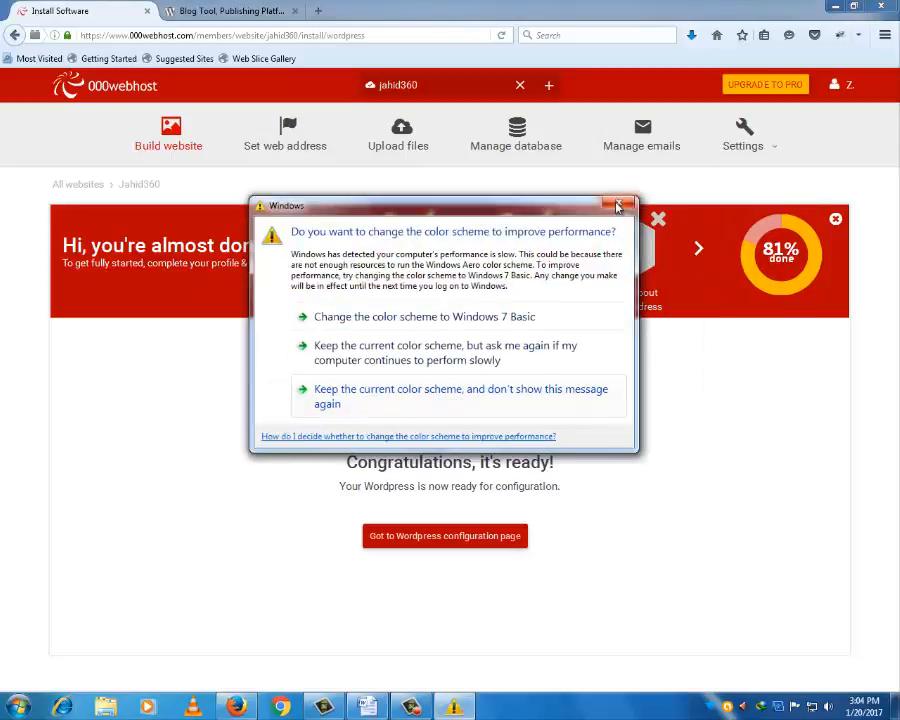
- Dismiss the colour-scheme prompt and launch the WordPress configuration page for jahid360
left_click(617, 207)
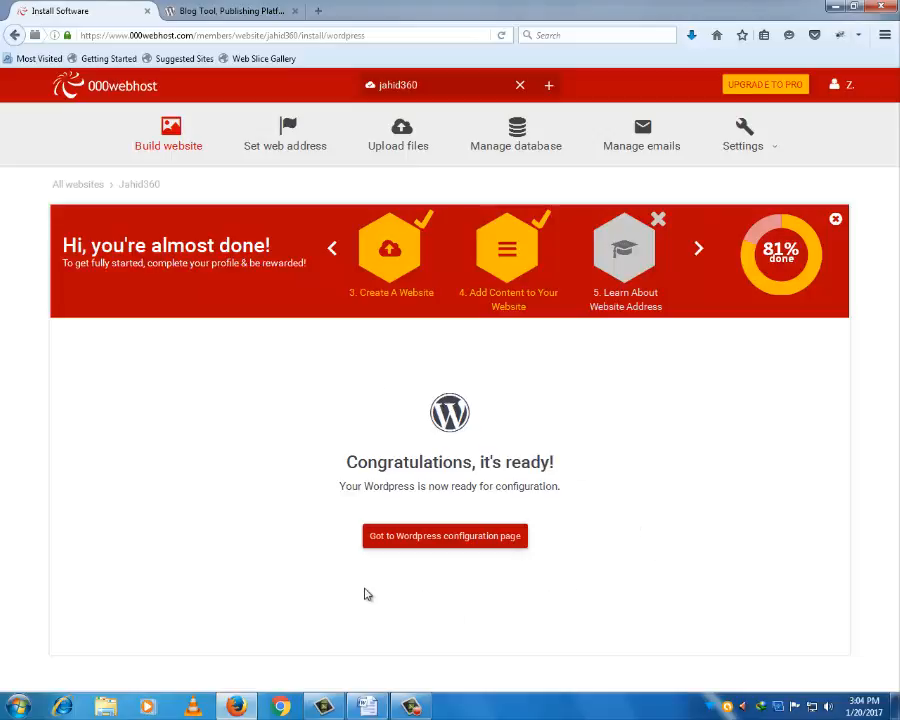
left_click(446, 544)
left_click(448, 545)
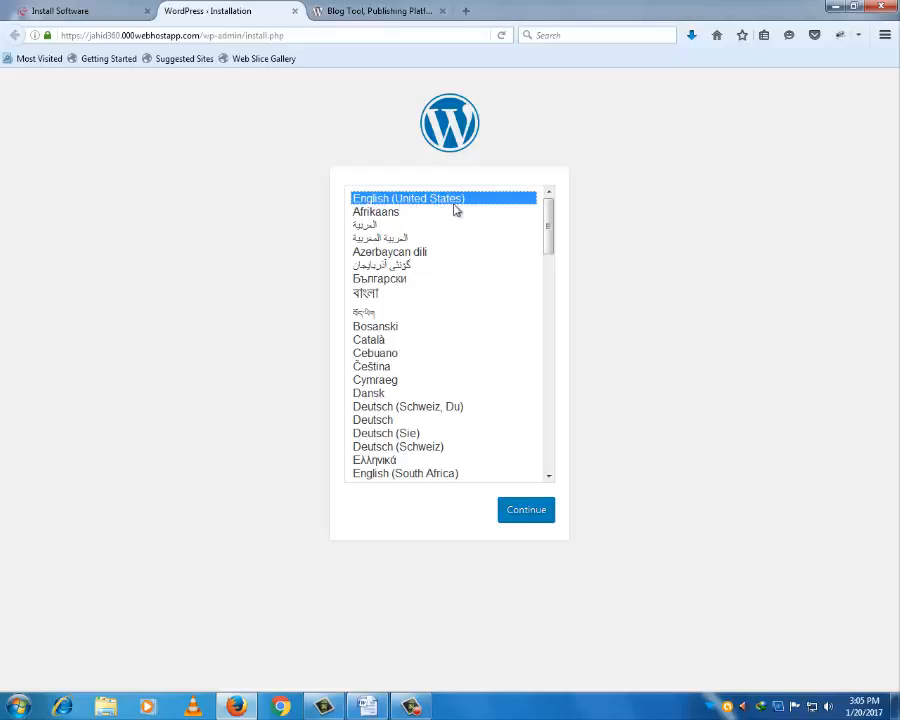
- Continue setup in English (United States), then switch back to the 000webhost control panel tab
left_click(537, 516)
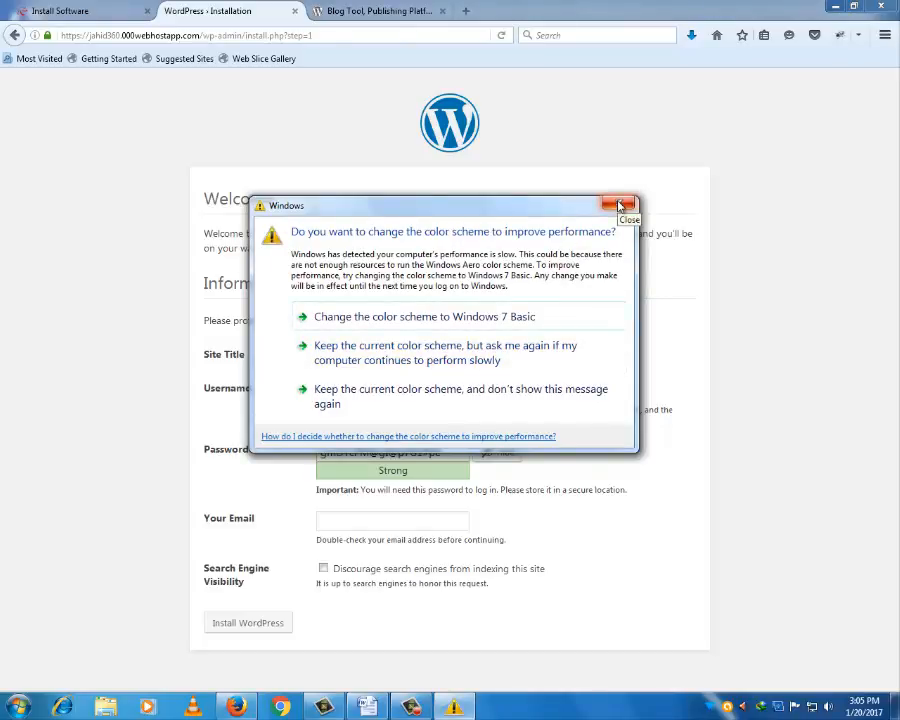
left_click(620, 206)
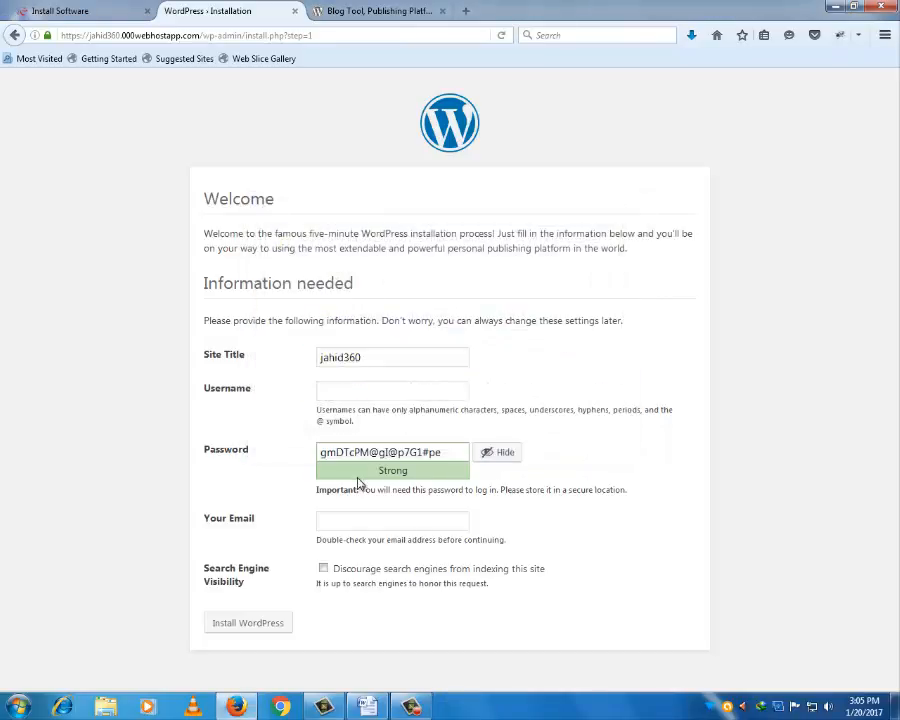
left_click(341, 393)
left_click(89, 12)
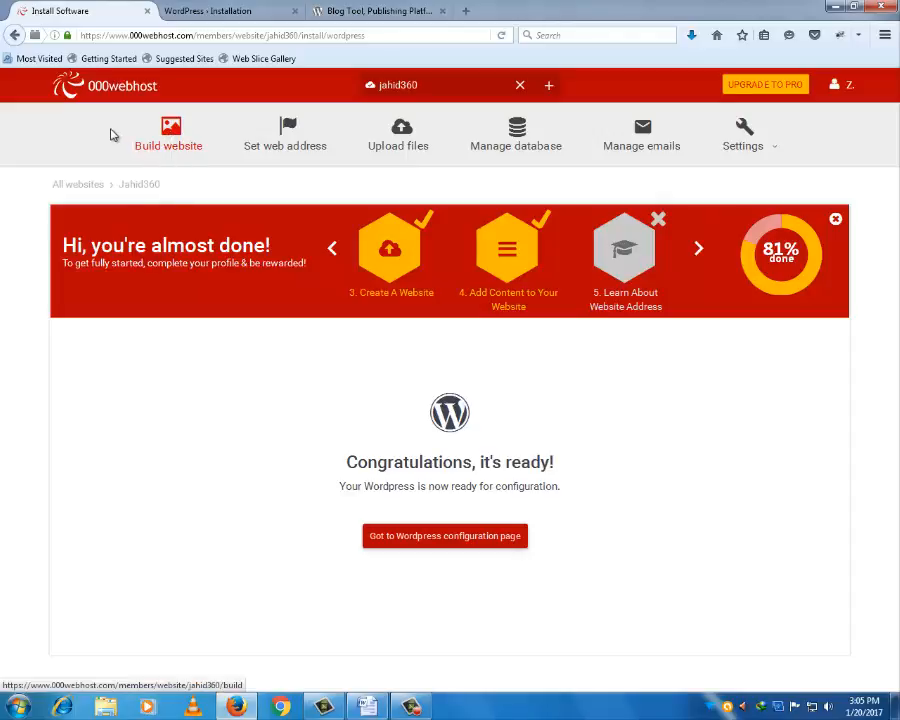
- View jahid360's details and FTP credentials under My websites, then return to the installer tab
left_click(838, 88)
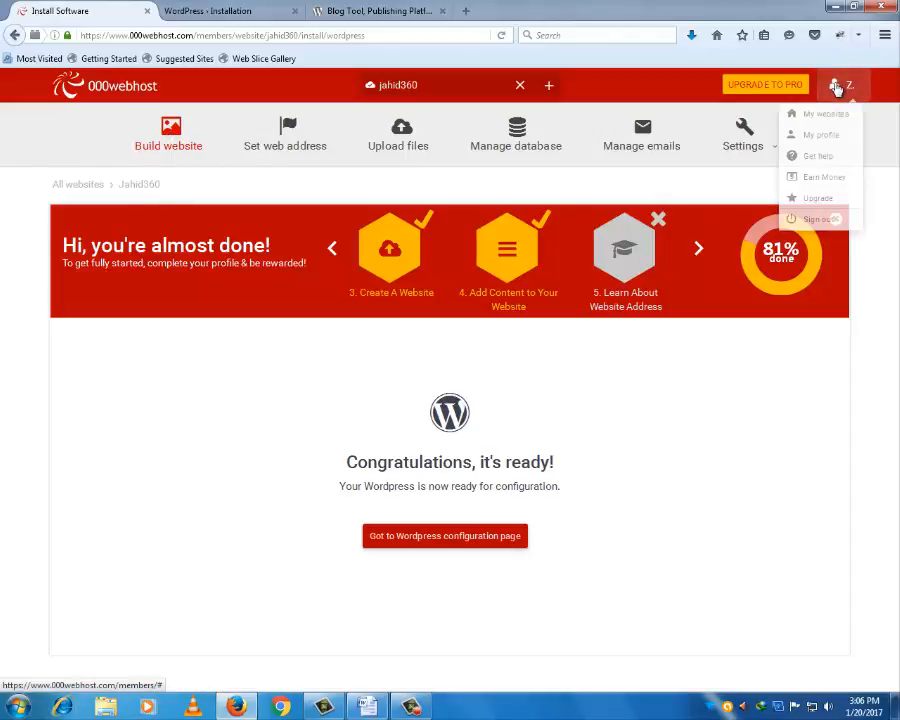
left_click(801, 121)
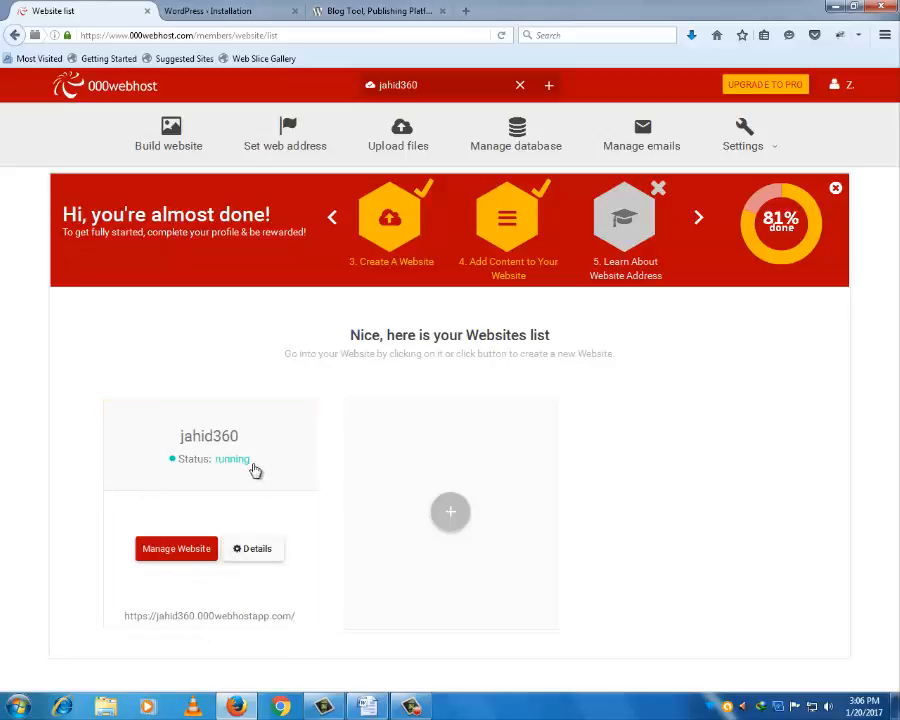
left_click(262, 552)
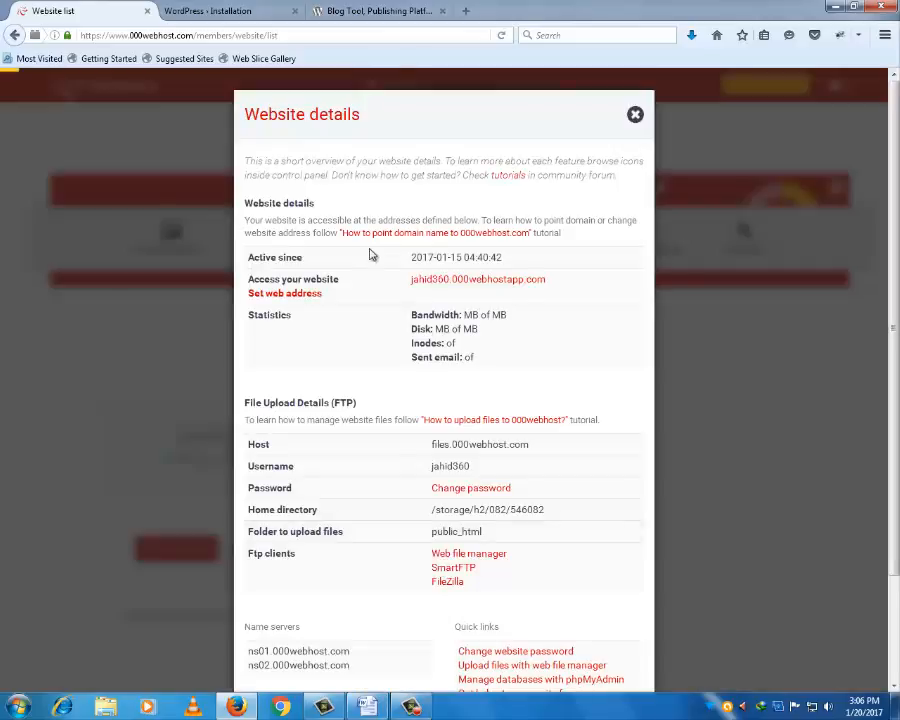
scroll(468, 435, "down", 1)
scroll(468, 435, "down", 2)
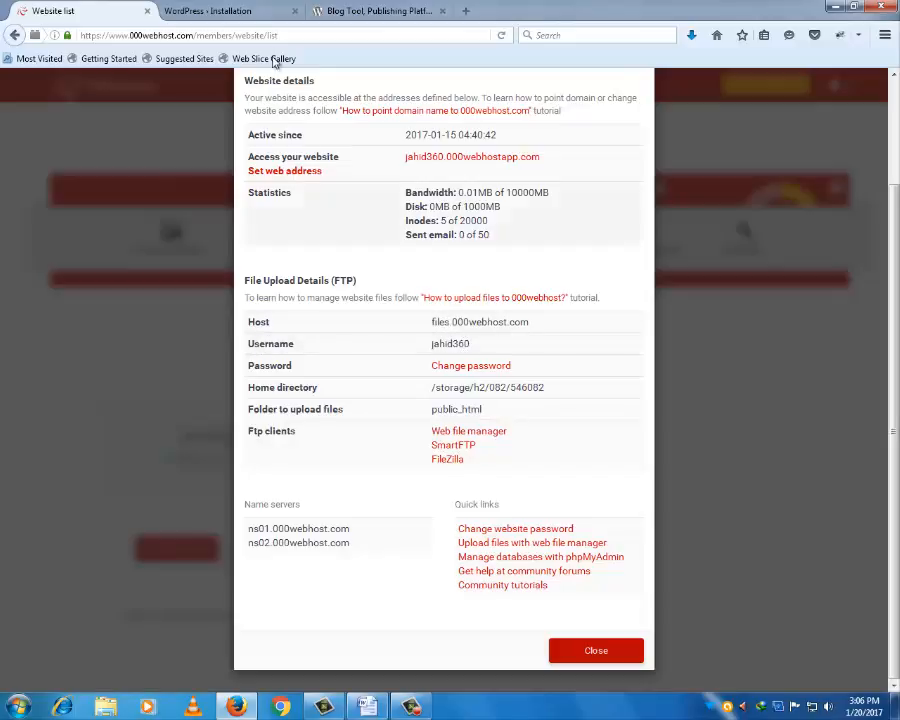
left_click(247, 8)
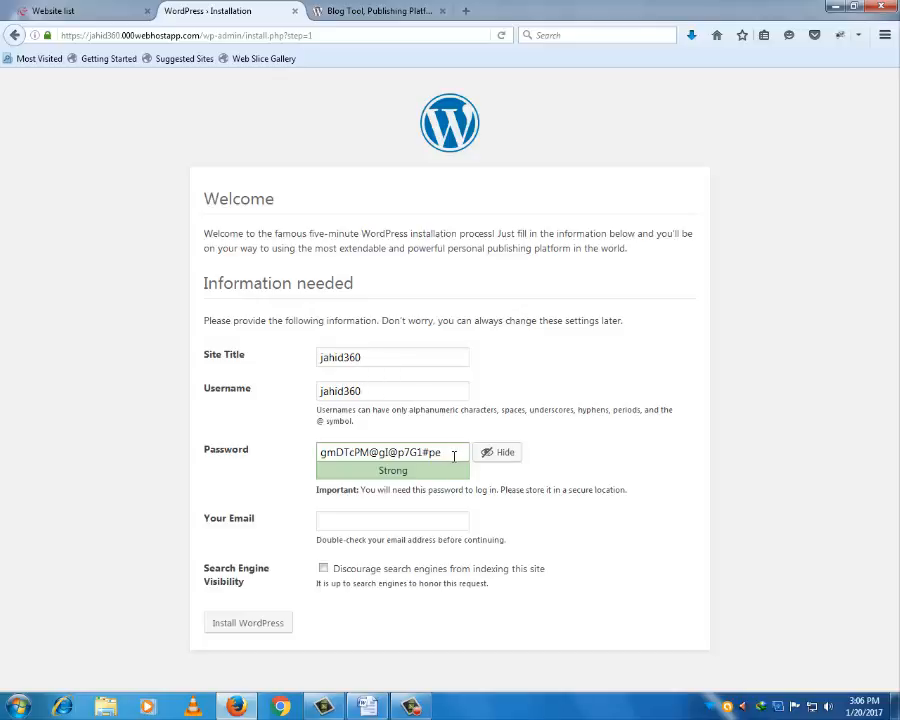
- Dismiss the colour-scheme prompt and select the entire generated admin password
left_click_drag(453, 456, 287, 452)
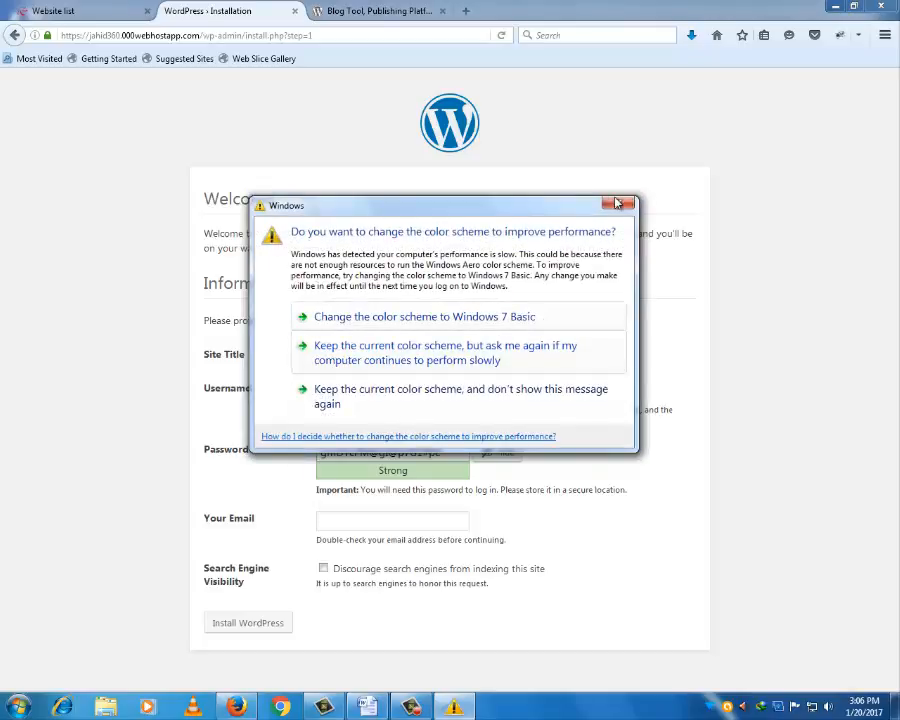
left_click(617, 202)
left_click_drag(448, 453, 284, 452)
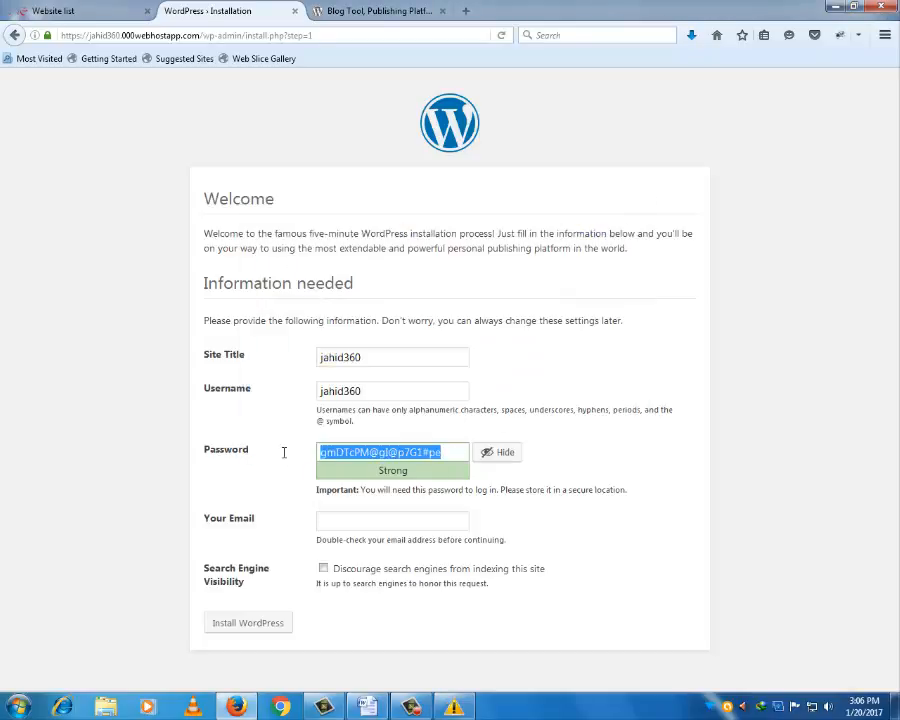
- Replace the generated password with your own strong password and enter the admin e-mail address
key("BackSpace")
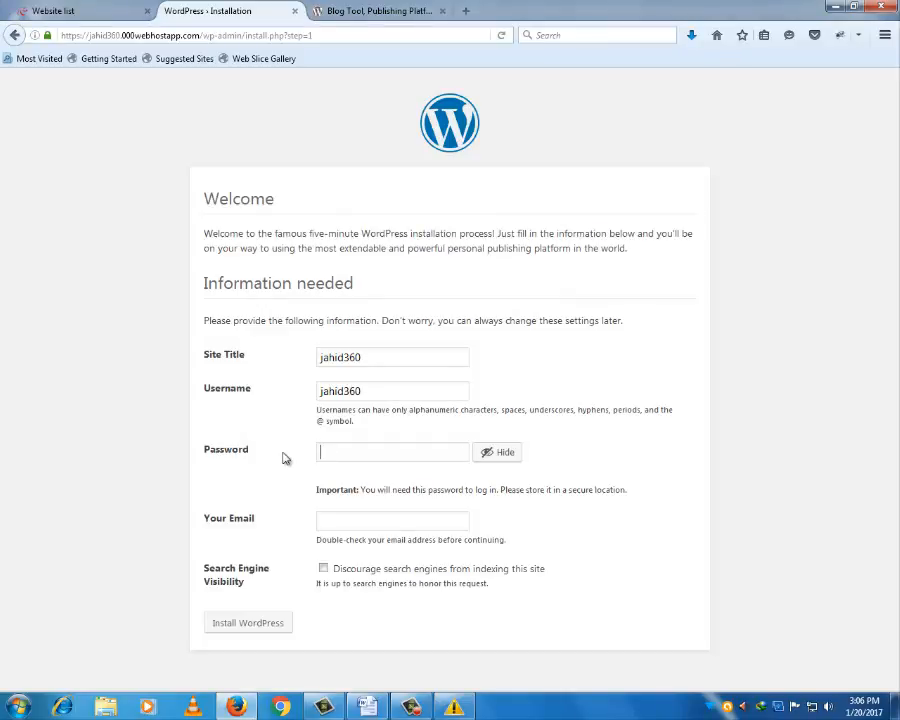
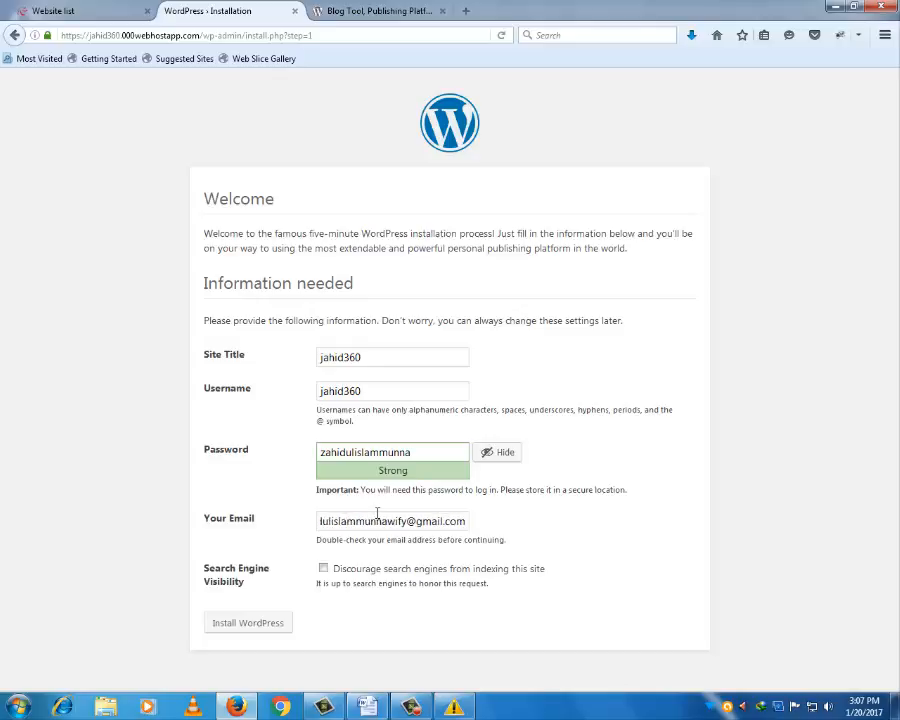
- Check the e-mail address, toggle the search-engine indexing checkbox, and submit to install WordPress
left_click(320, 521)
key("Left")
key("Left")
key("Left")
key("Left")
key("Left")
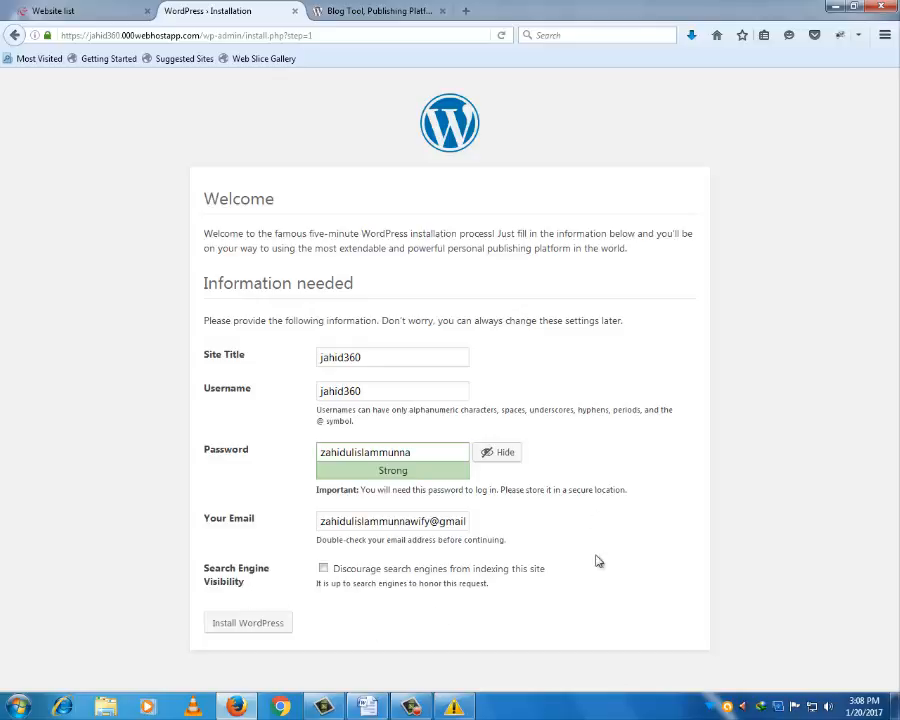
left_click(323, 569)
left_click(248, 625)
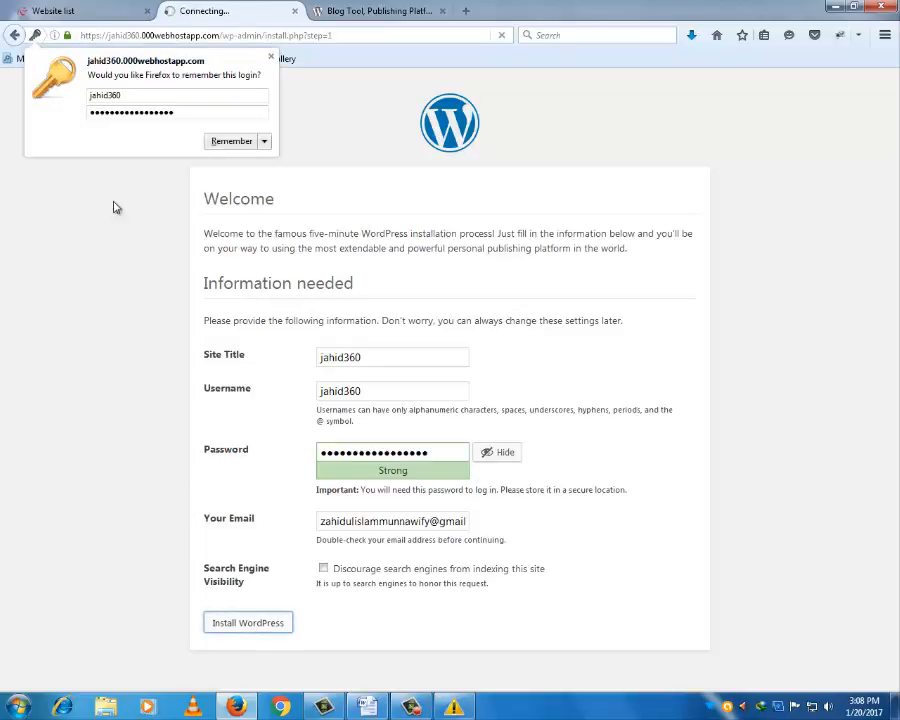
- Dismiss the save-login and colour-scheme popups, view the jahid360 Dashboard, then return to 000webhost
left_click(231, 142)
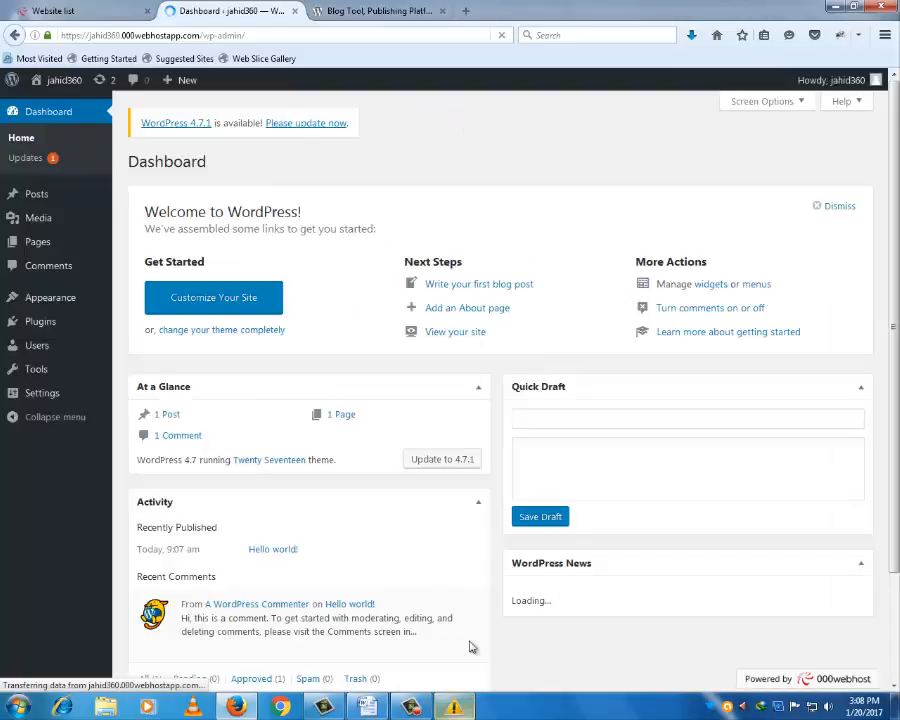
left_click(619, 203)
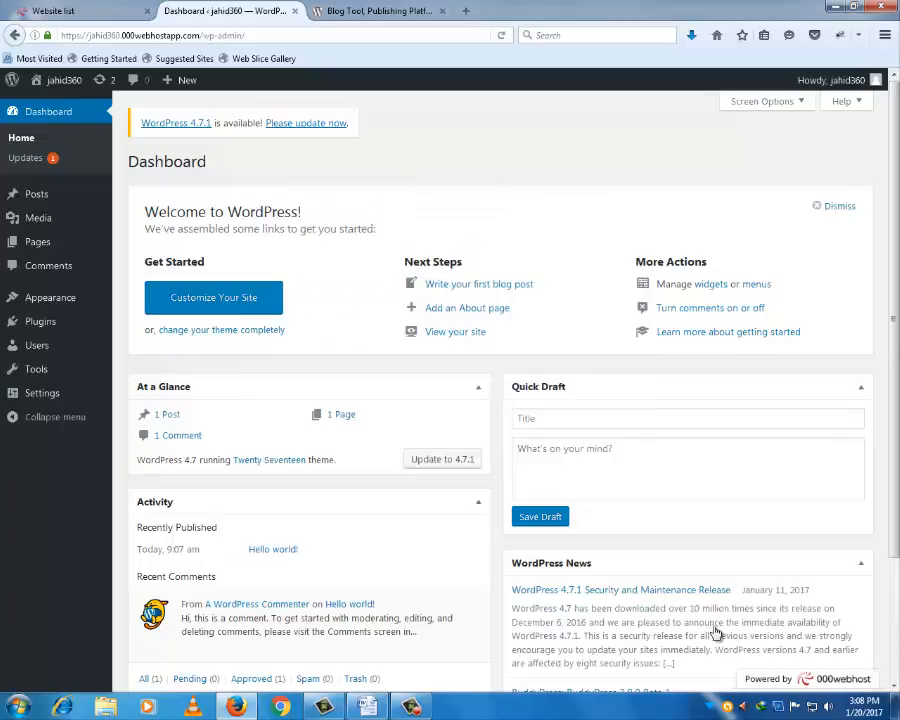
left_click(410, 707)
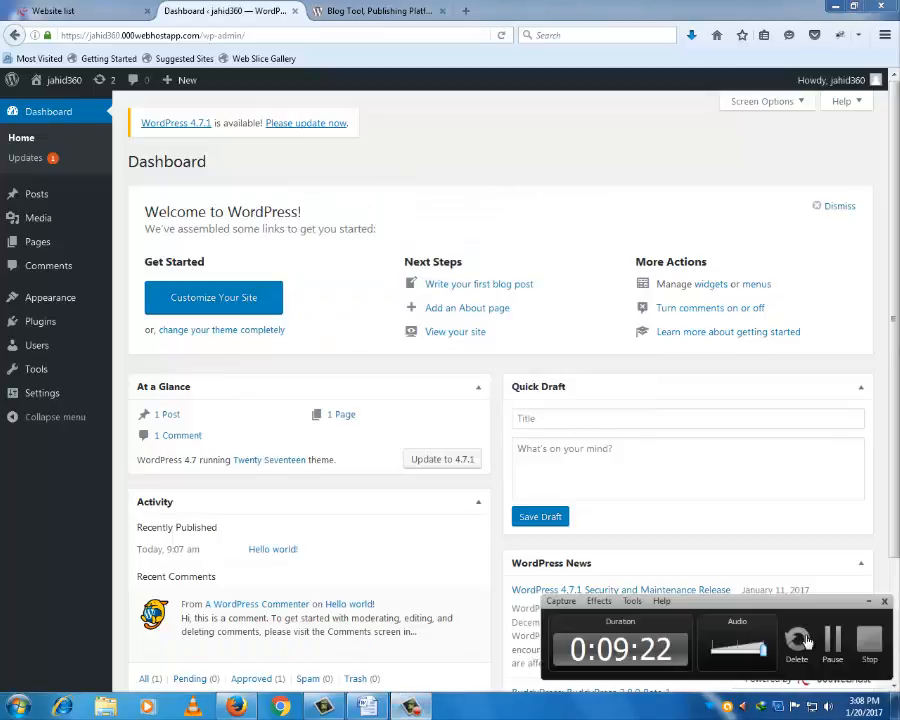
left_click(836, 648)
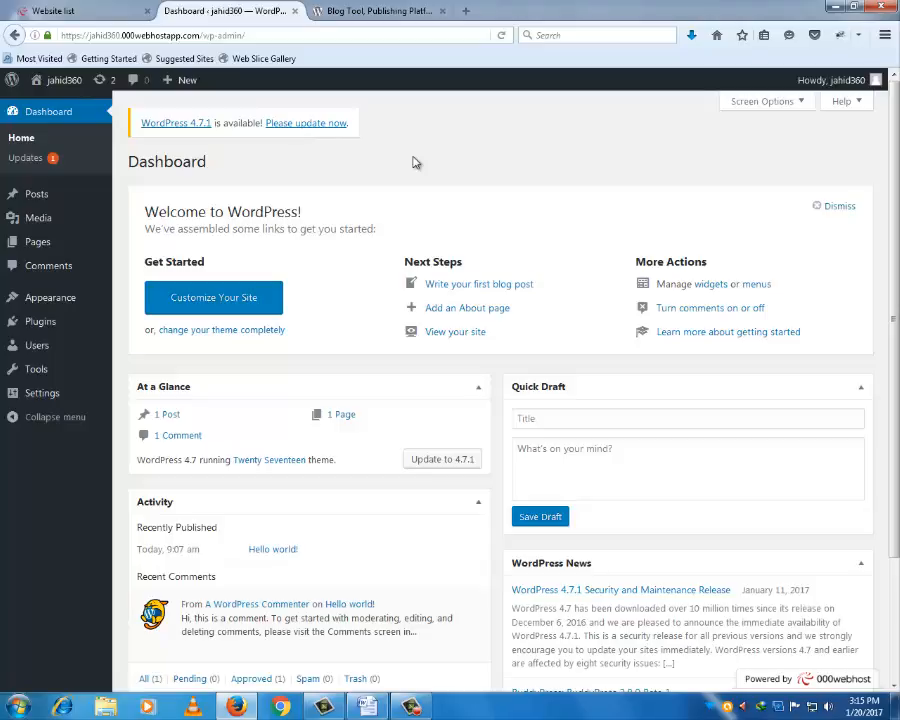
left_click(99, 8)
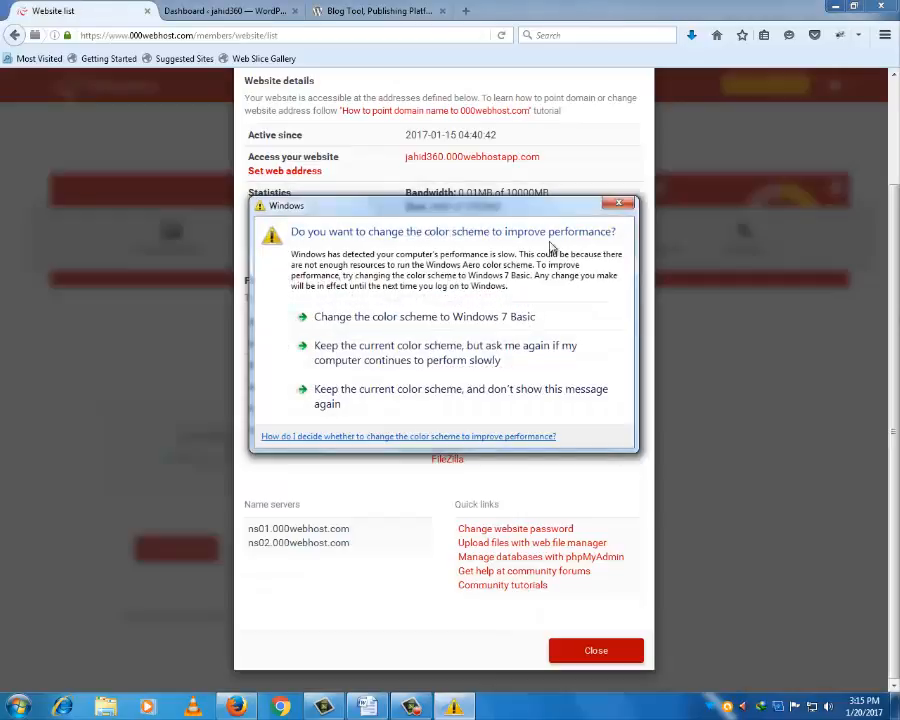
- Dismiss the colour-scheme prompt and switch to the wordpress.org 'Meet WordPress' homepage
left_click(619, 204)
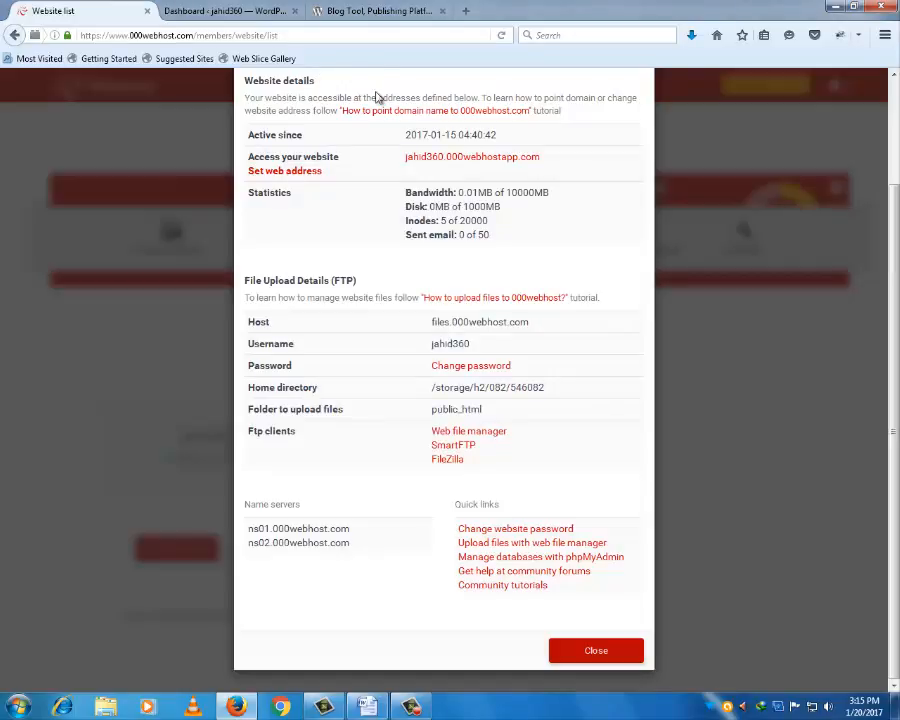
left_click(377, 11)
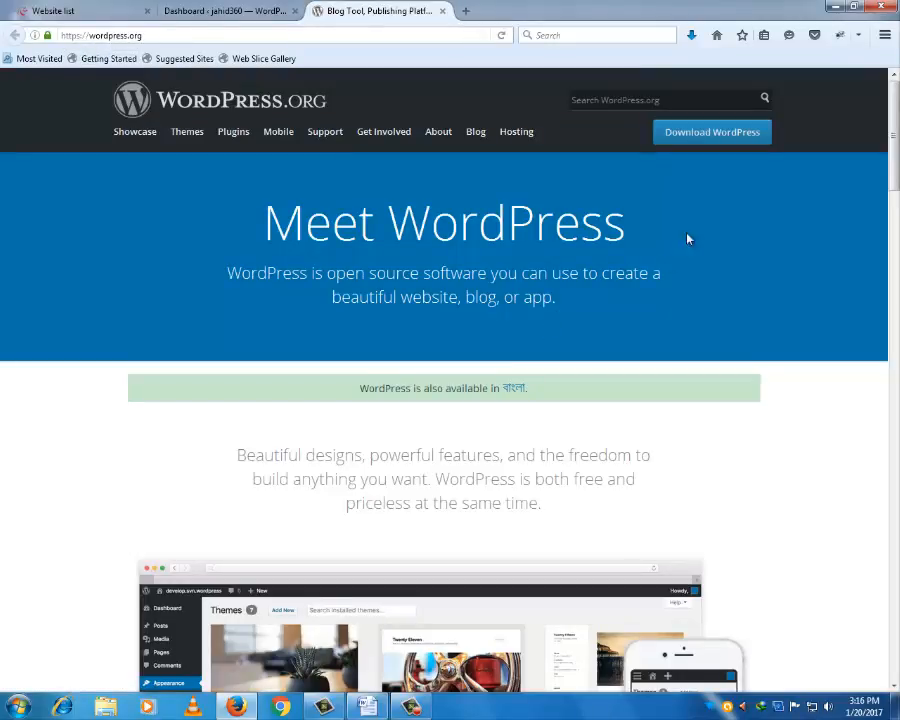
- Open the WordPress 4.7.1 Download page, then return to the 000webhost FTP upload details
left_click(725, 137)
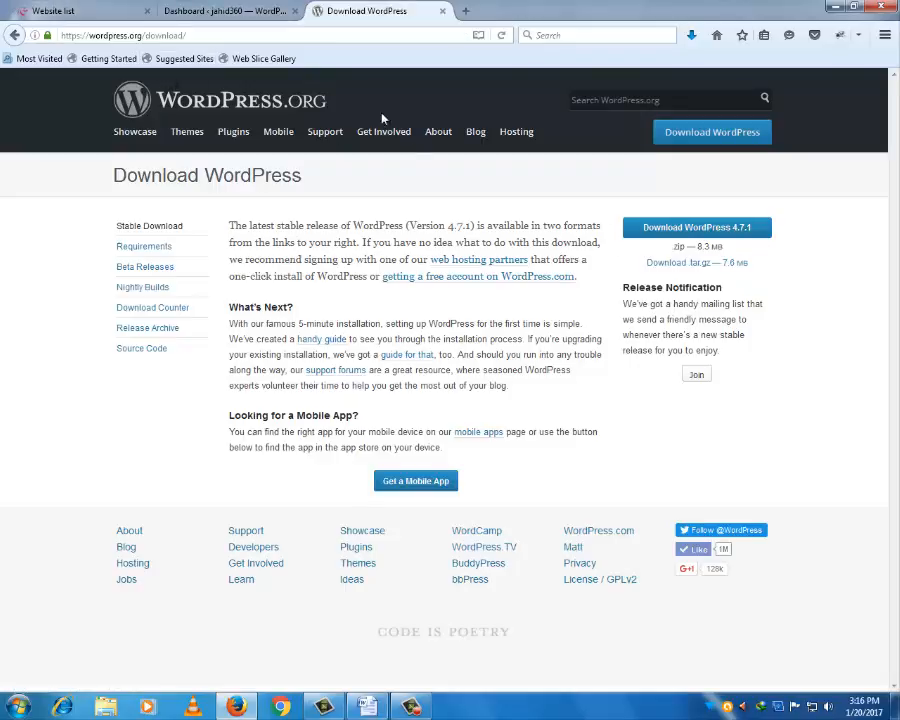
left_click(65, 11)
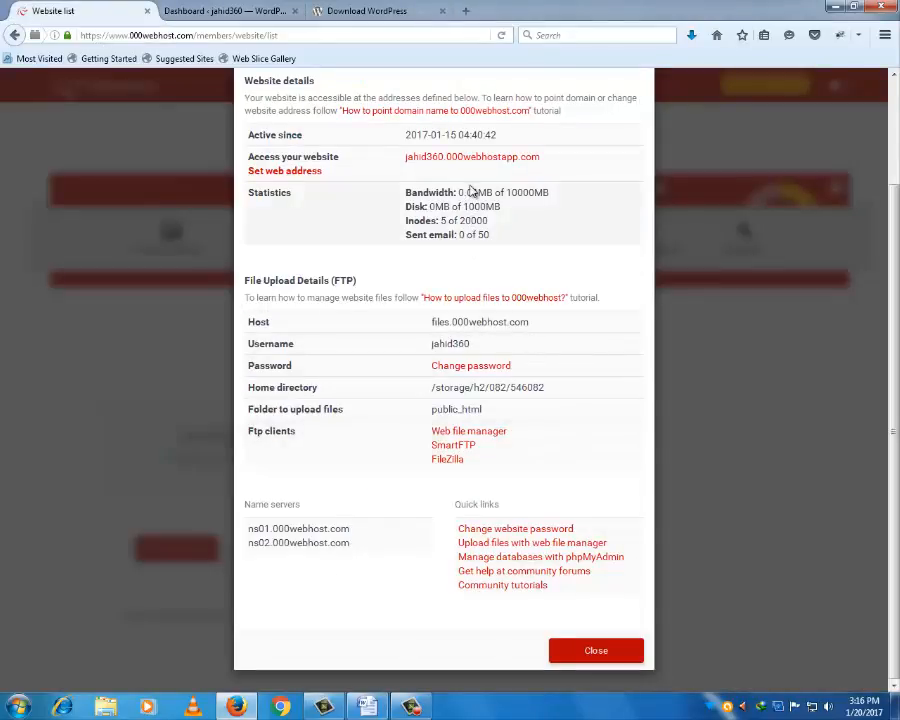
left_click(413, 707)
left_click(835, 648)
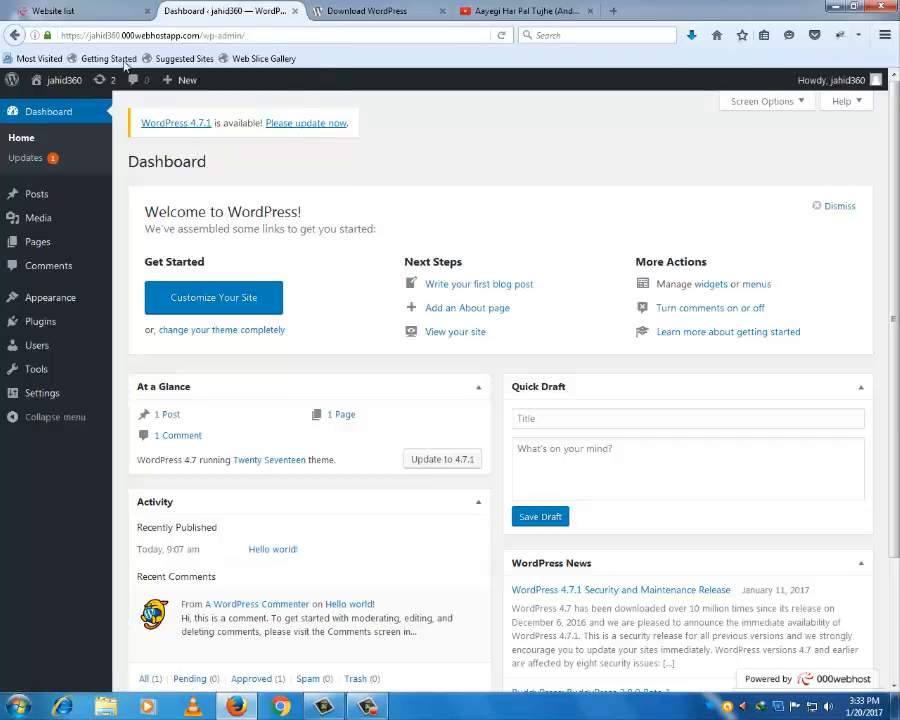
left_click(105, 9)
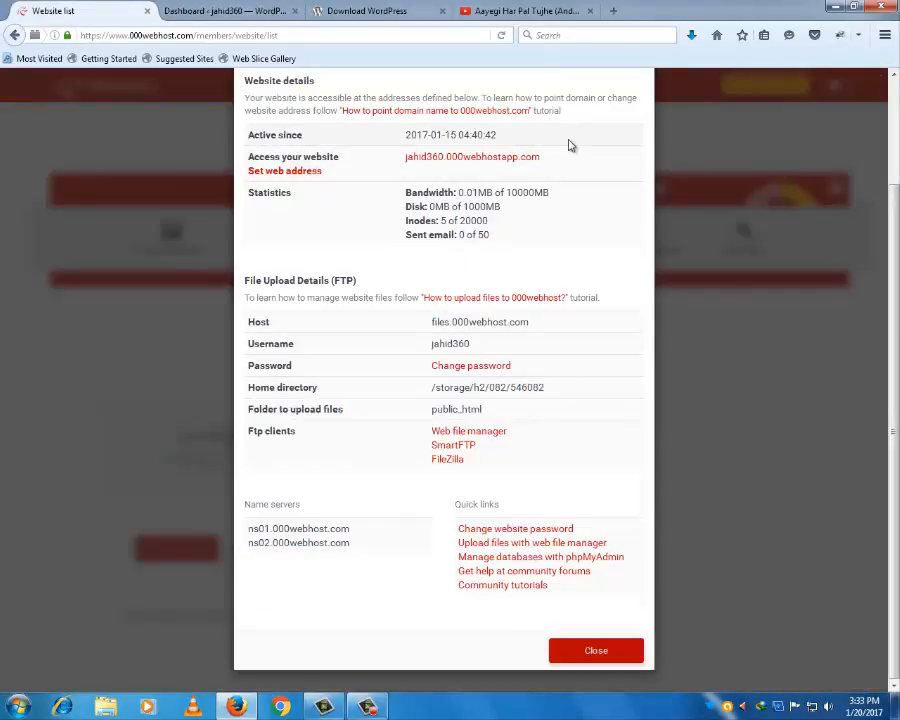
left_click(377, 11)
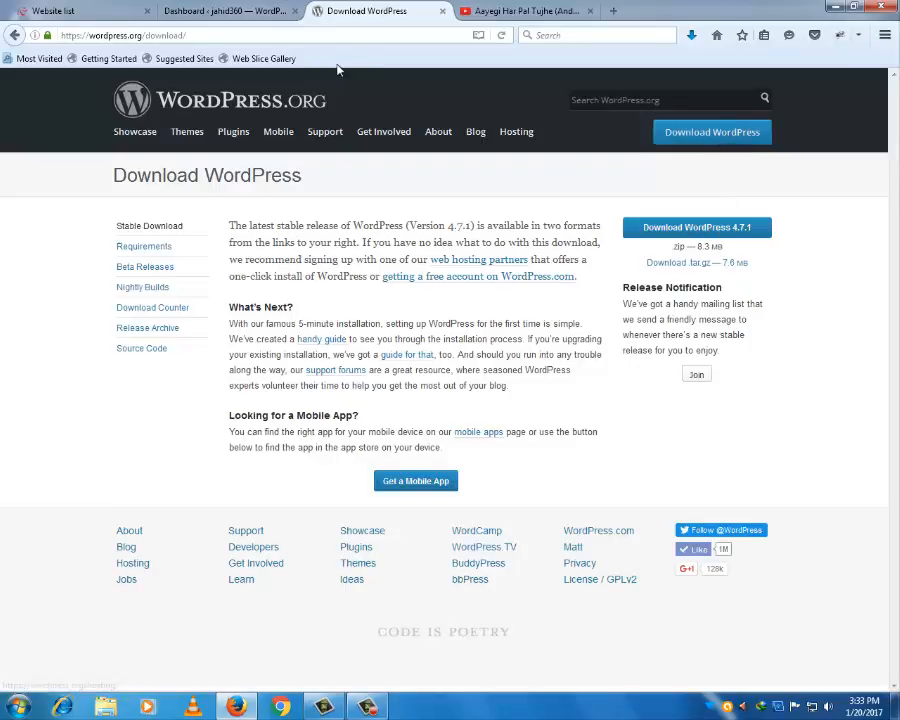
left_click(103, 9)
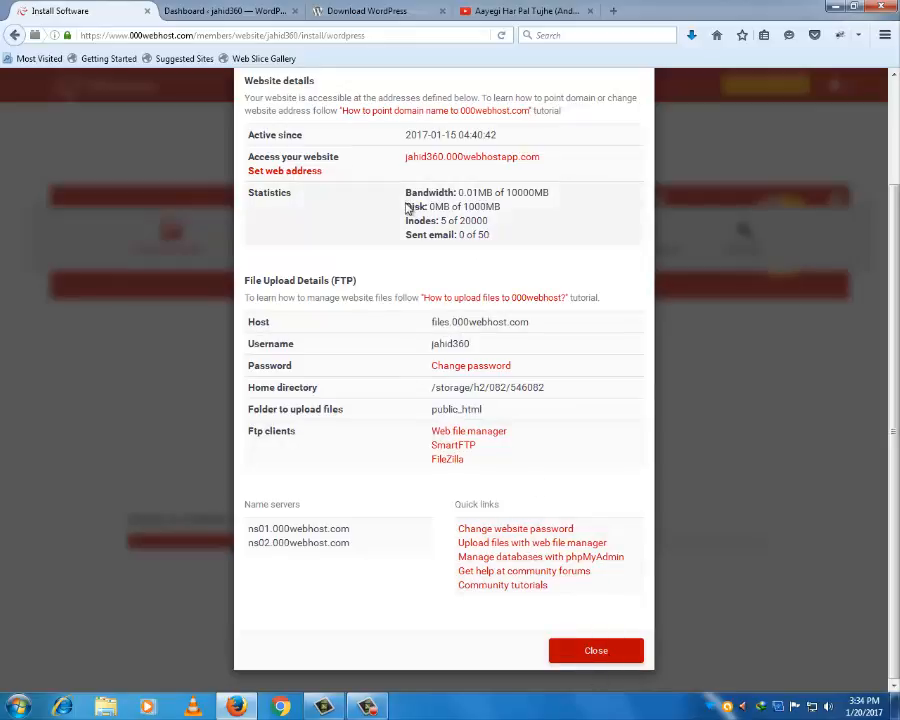
- Launch FileZilla from the Start menu while the 000webhost FTP details stay in view
scroll(406, 222, "up", 2)
scroll(458, 230, "down", 2)
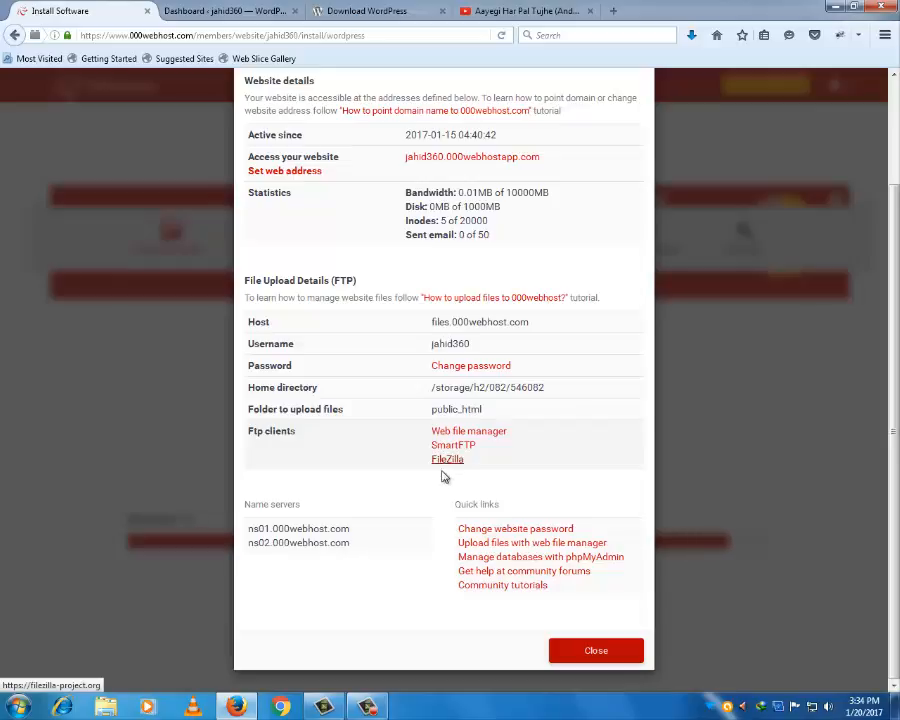
key("super")
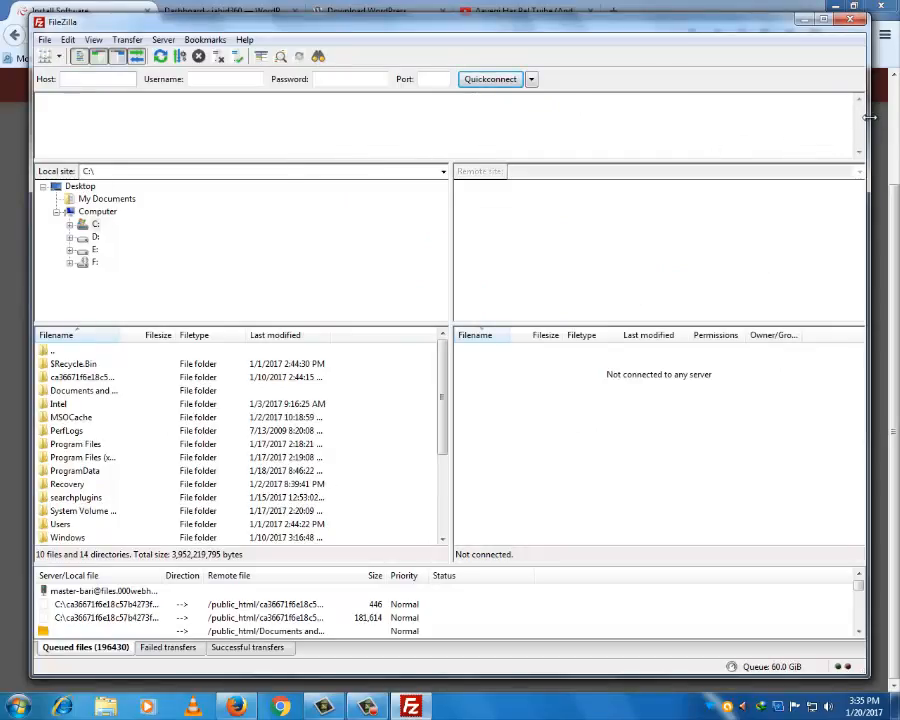
- Shrink FileZilla and move it down so the 000webhost FTP details remain visible above it
left_click_drag(869, 118, 576, 158)
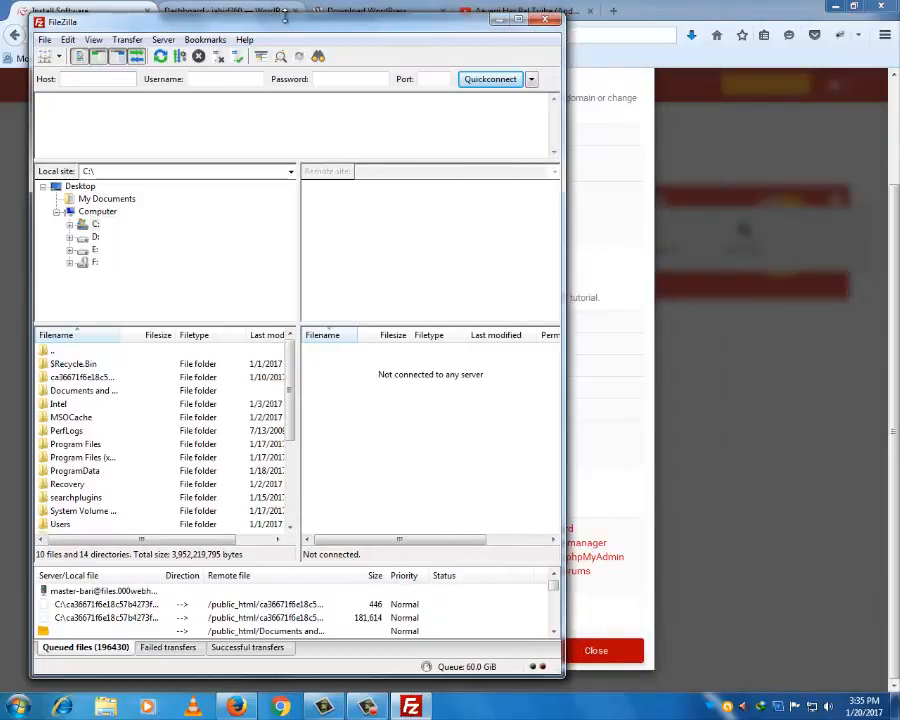
left_click_drag(285, 15, 669, 60)
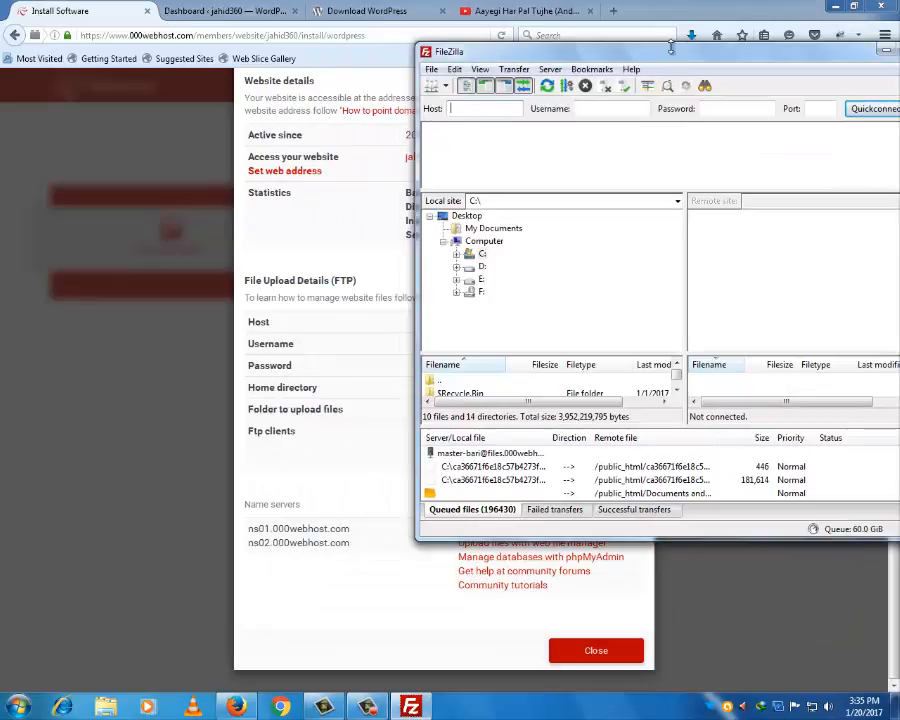
left_click_drag(564, 47, 569, 51)
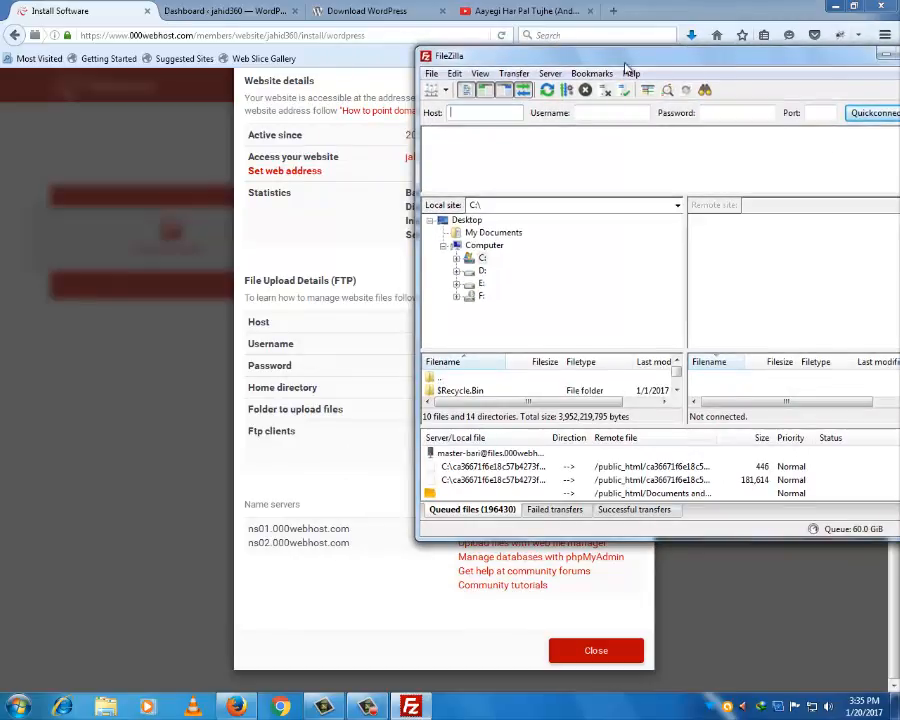
left_click_drag(628, 70, 436, 516)
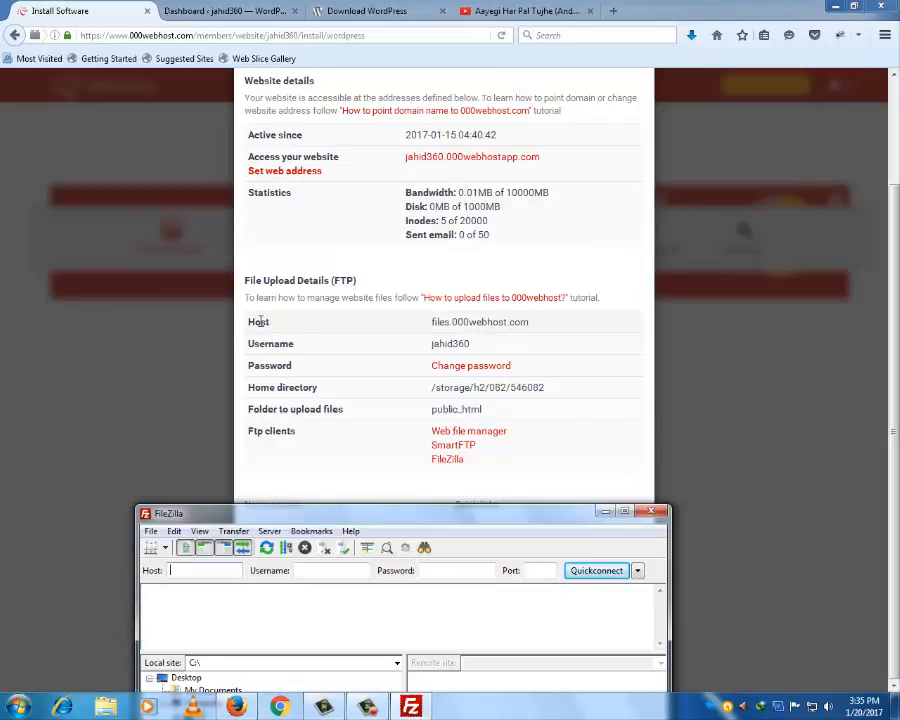
- Copy the FTP host files.000webhost.com into FileZilla's Host field
left_click_drag(532, 322, 438, 323)
right_click(470, 323)
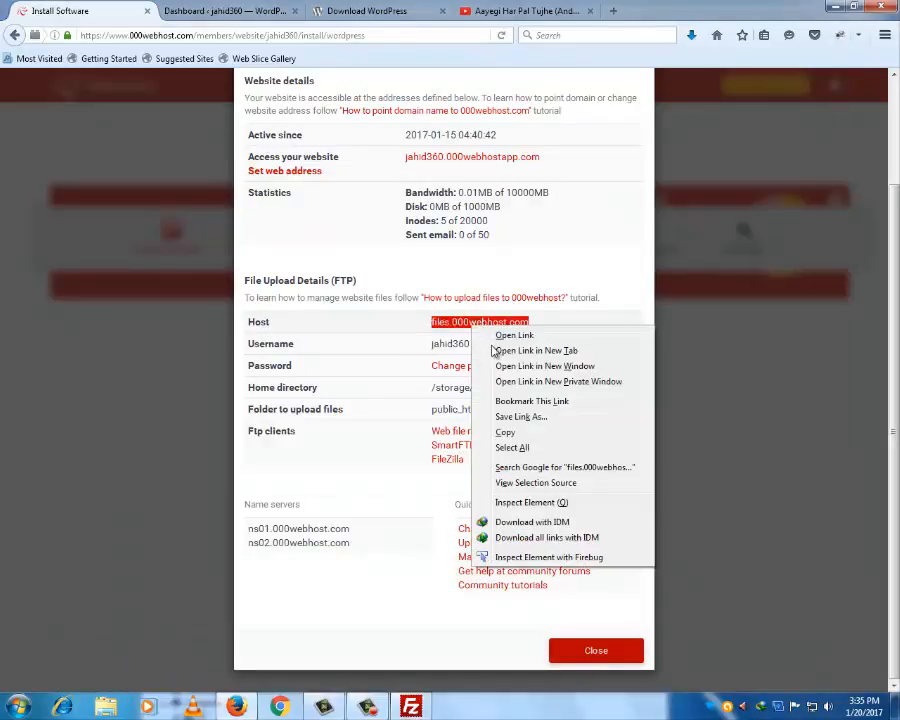
left_click(524, 432)
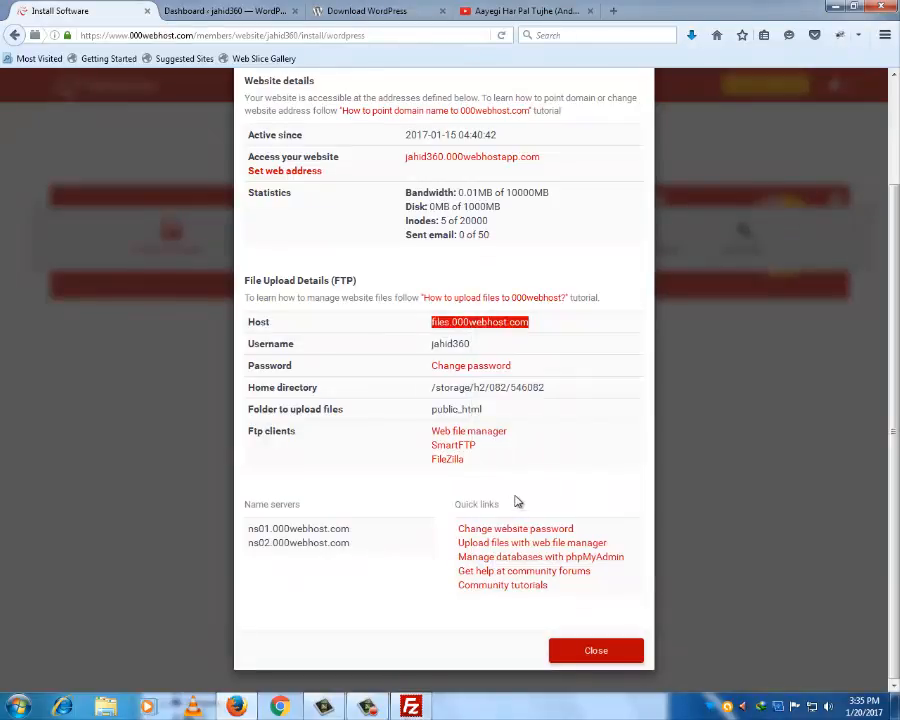
left_click(410, 708)
left_click(185, 570)
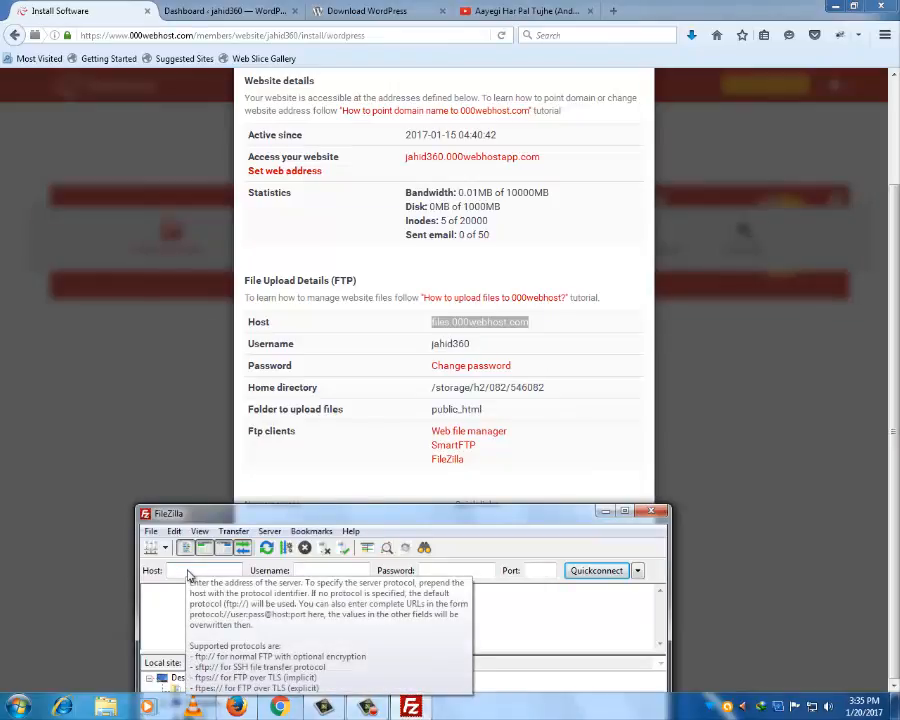
right_click(187, 570)
left_click(224, 436)
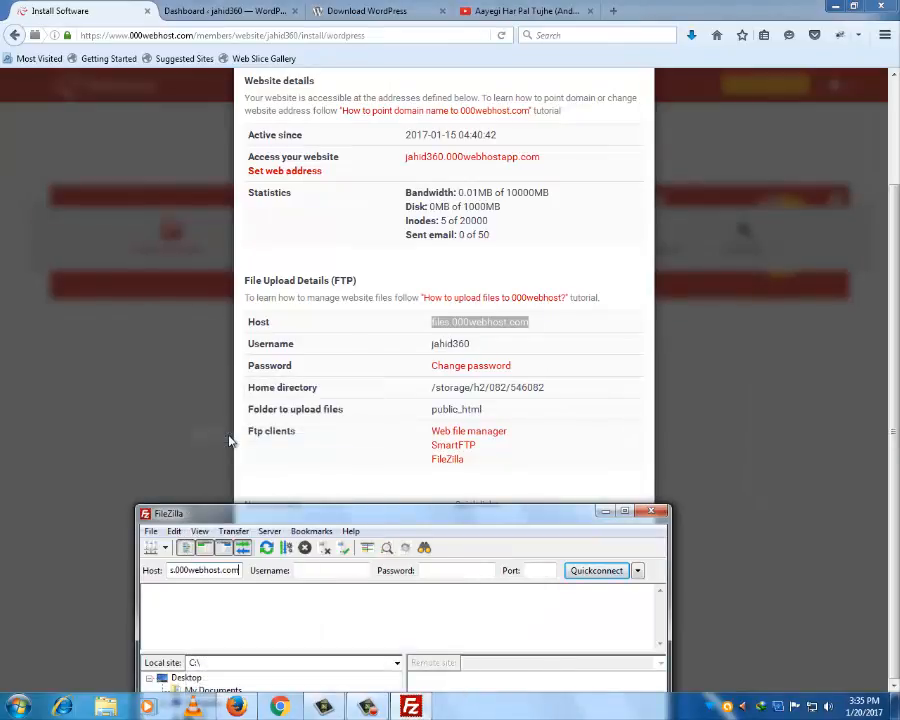
- Copy the FTP username from the details page into FileZilla's Username field
left_click(431, 344)
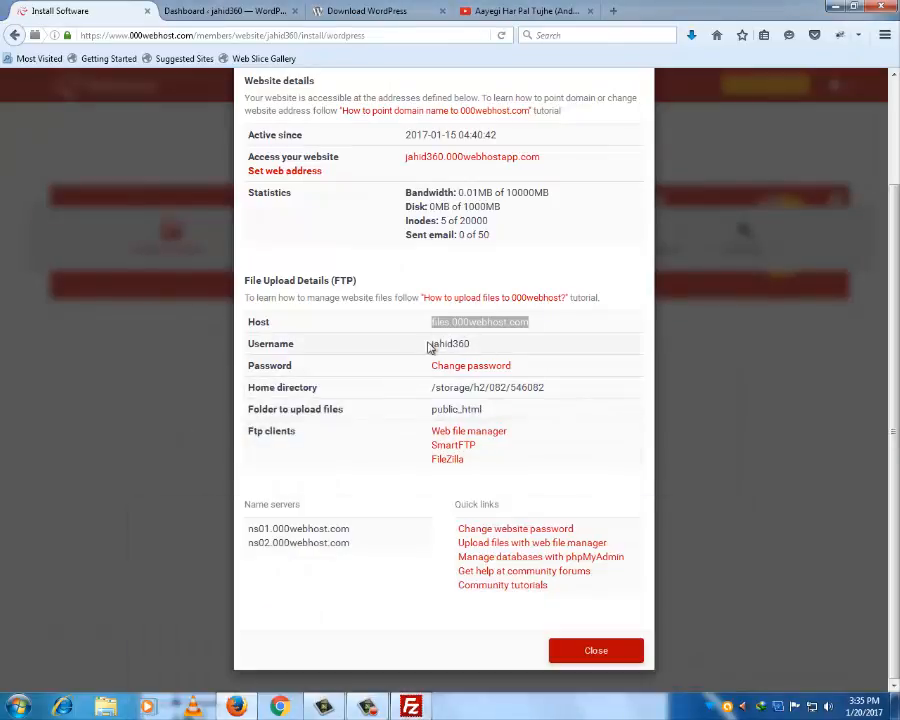
left_click_drag(431, 344, 470, 344)
right_click(455, 342)
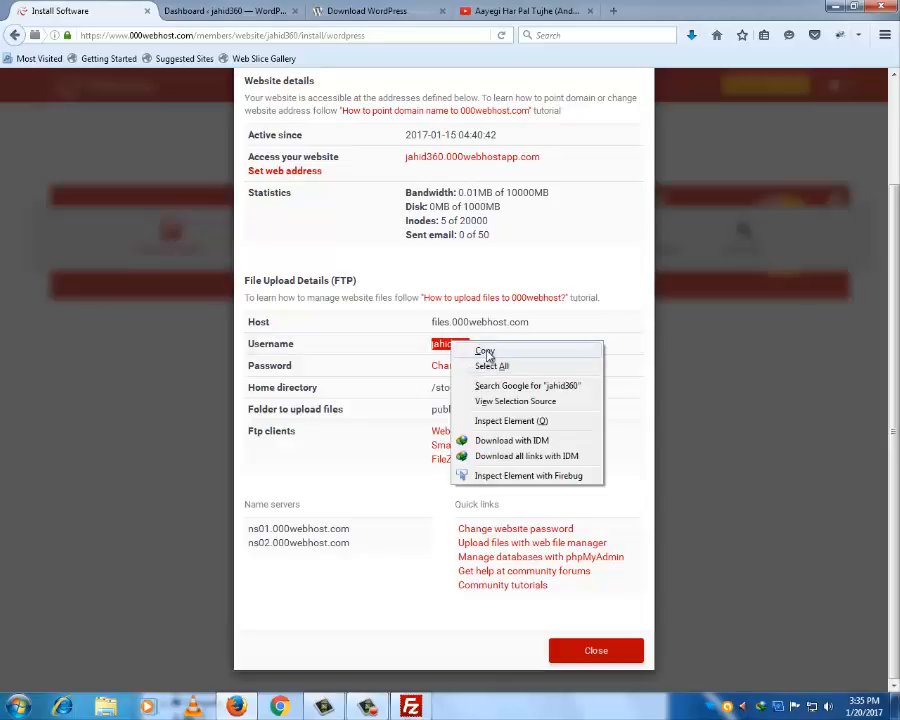
left_click(482, 349)
left_click(410, 707)
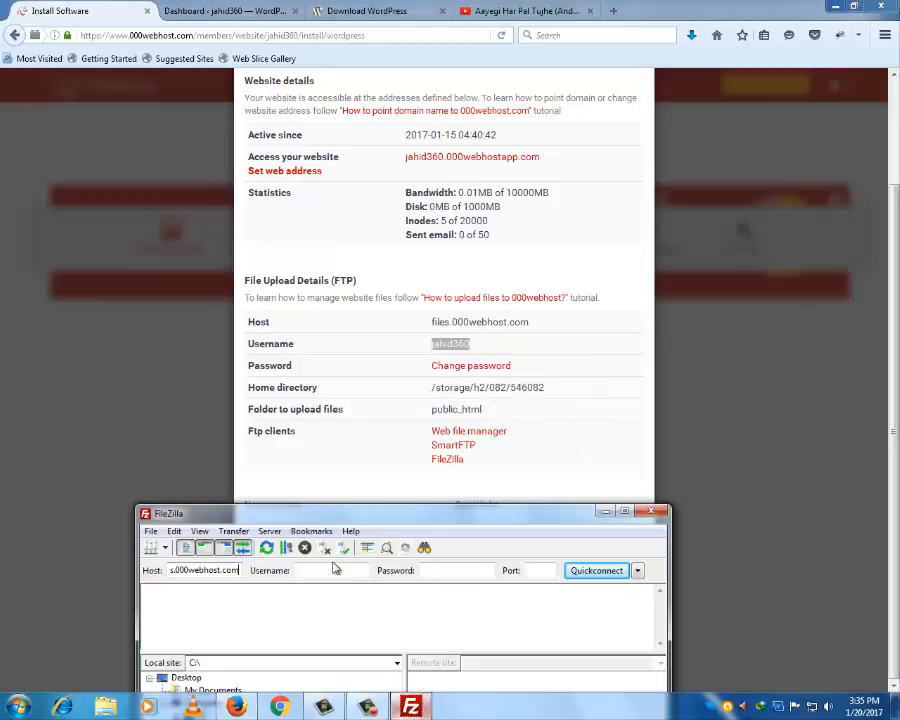
right_click(330, 570)
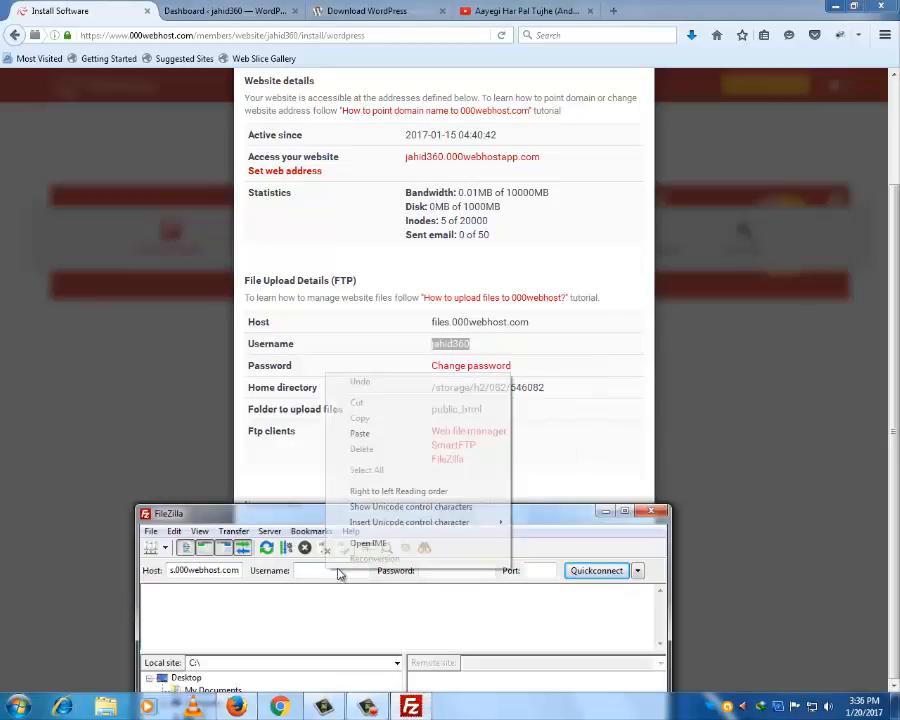
left_click(370, 434)
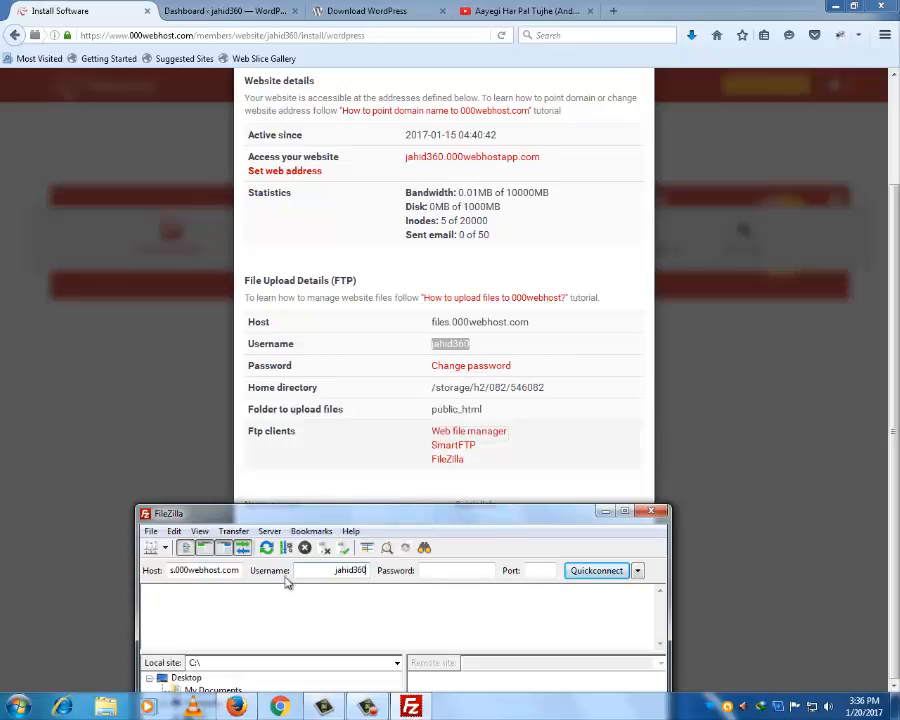
- Maximize FileZilla, recheck the 000webhost FTP details in Firefox, then return to FileZilla
left_click(625, 512)
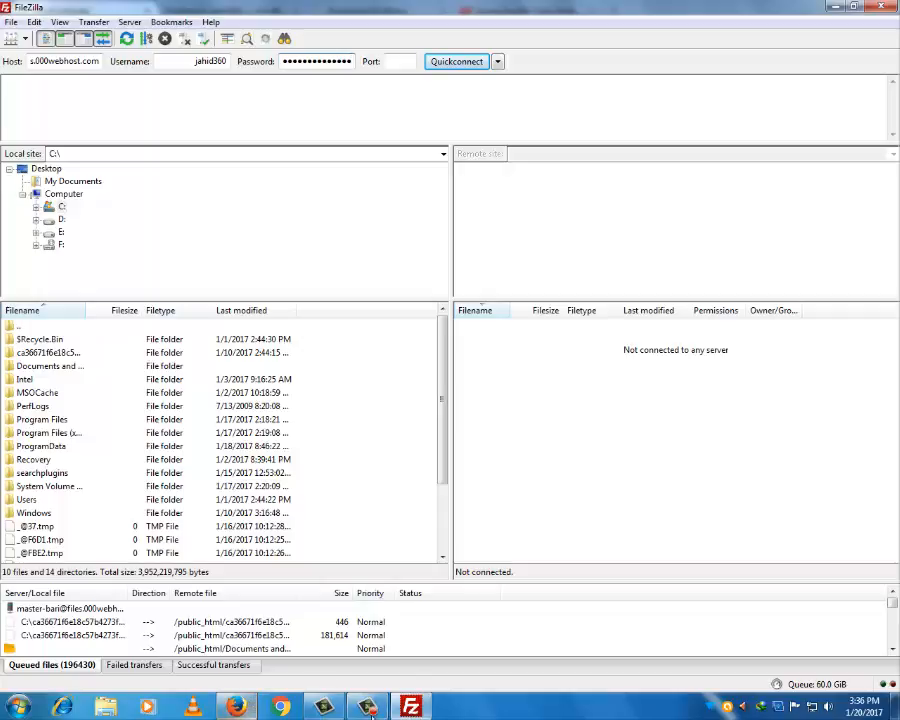
left_click(233, 707)
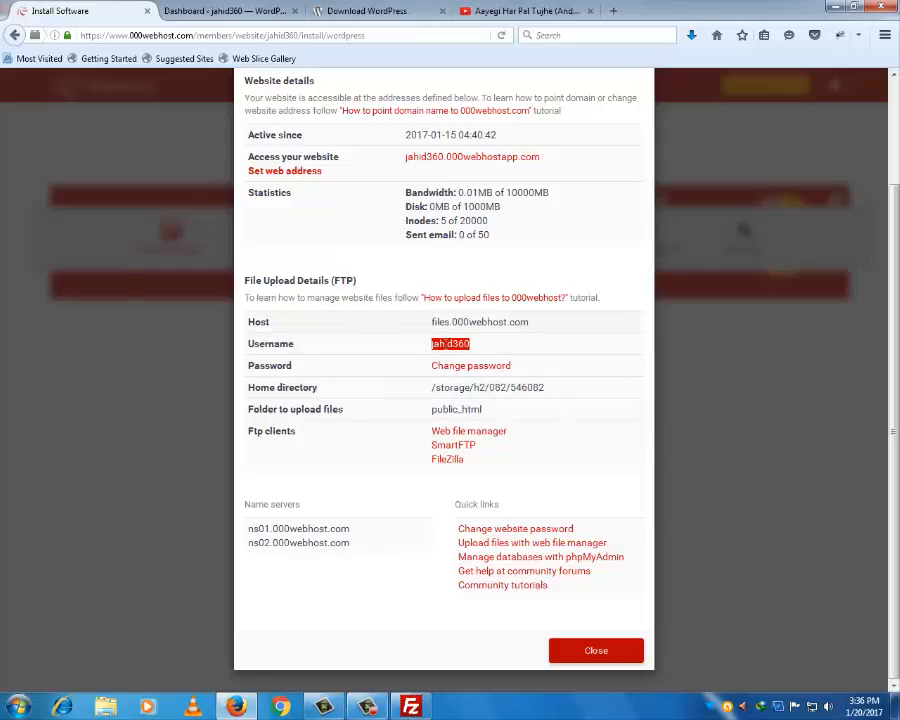
left_click(499, 343)
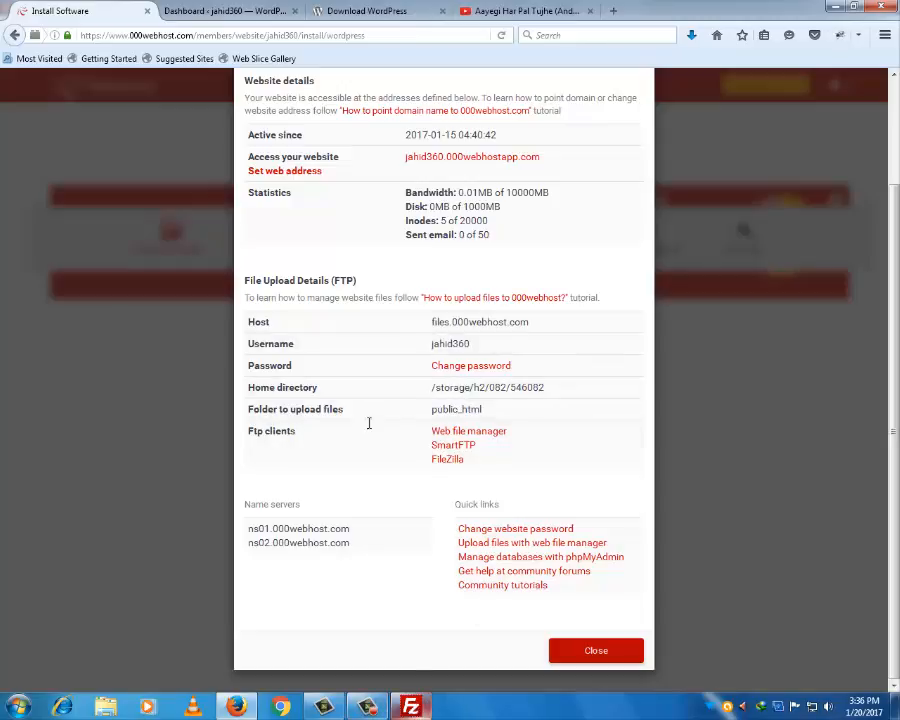
key("alt+Tab")
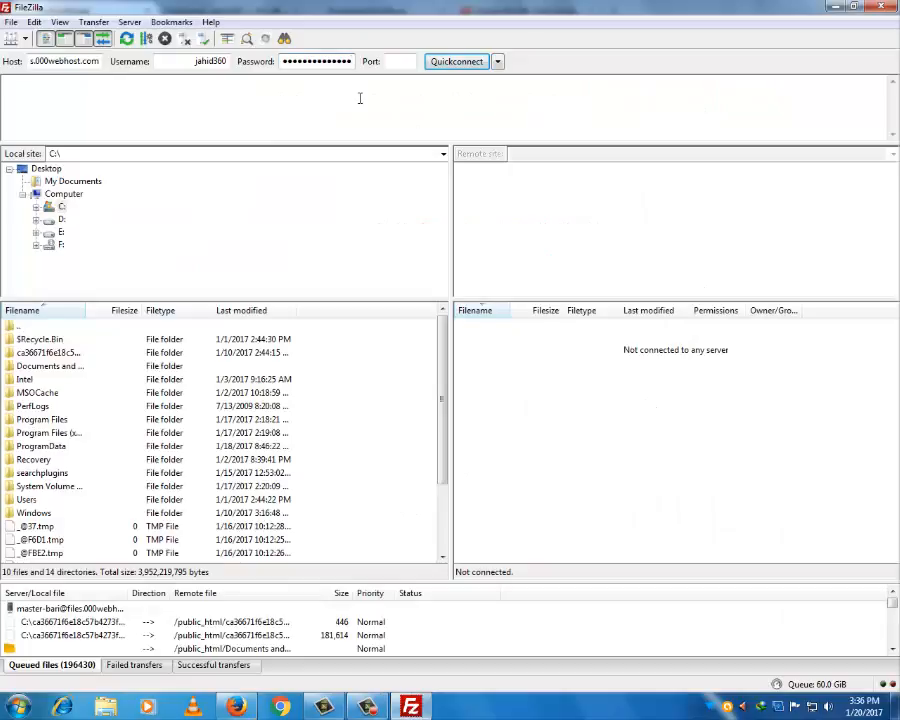
- Quickconnect to files.000webhost.com, which fails with a 530 login error, and dismiss the colour-scheme prompt
left_click(457, 62)
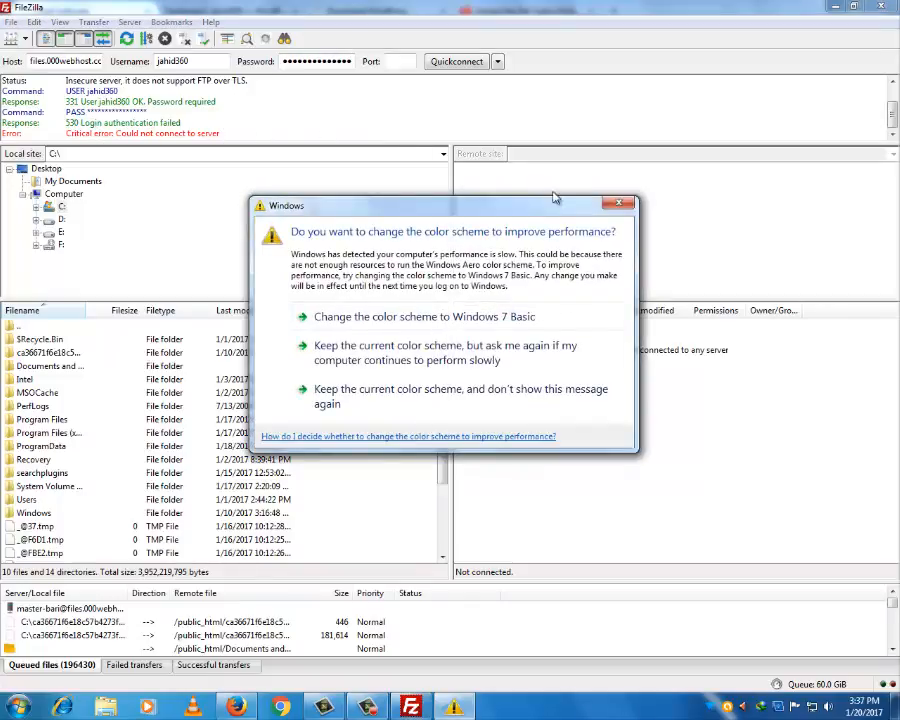
left_click(620, 207)
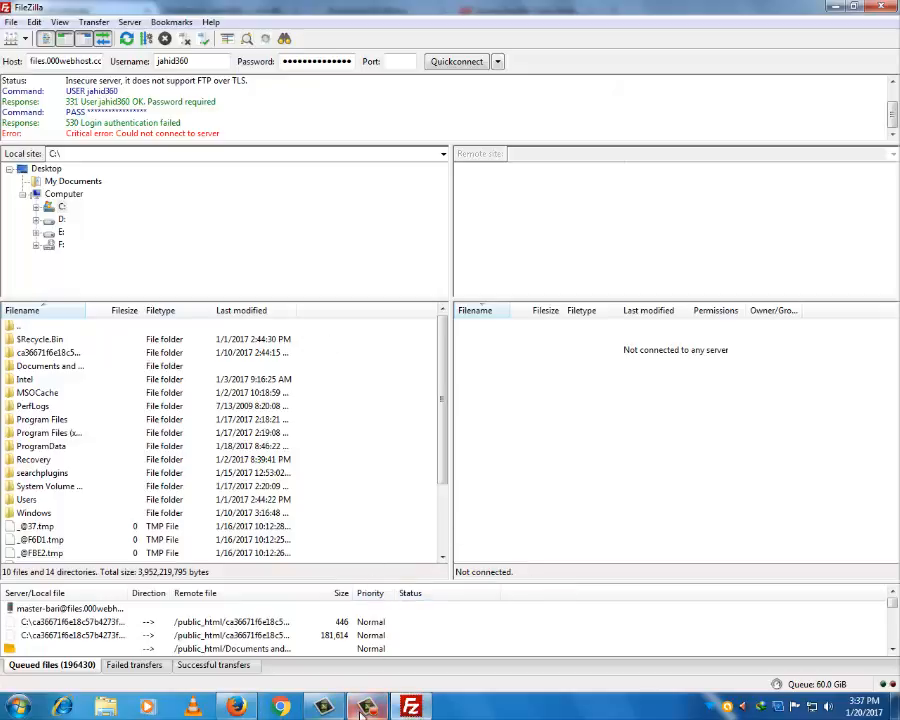
mouse_move(362, 707)
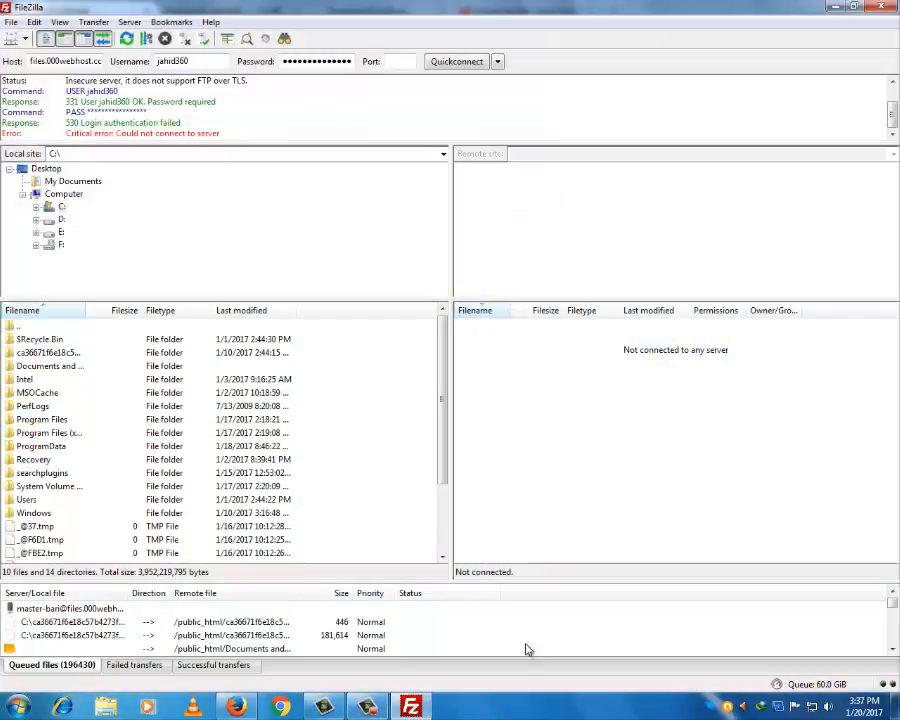
left_click(367, 707)
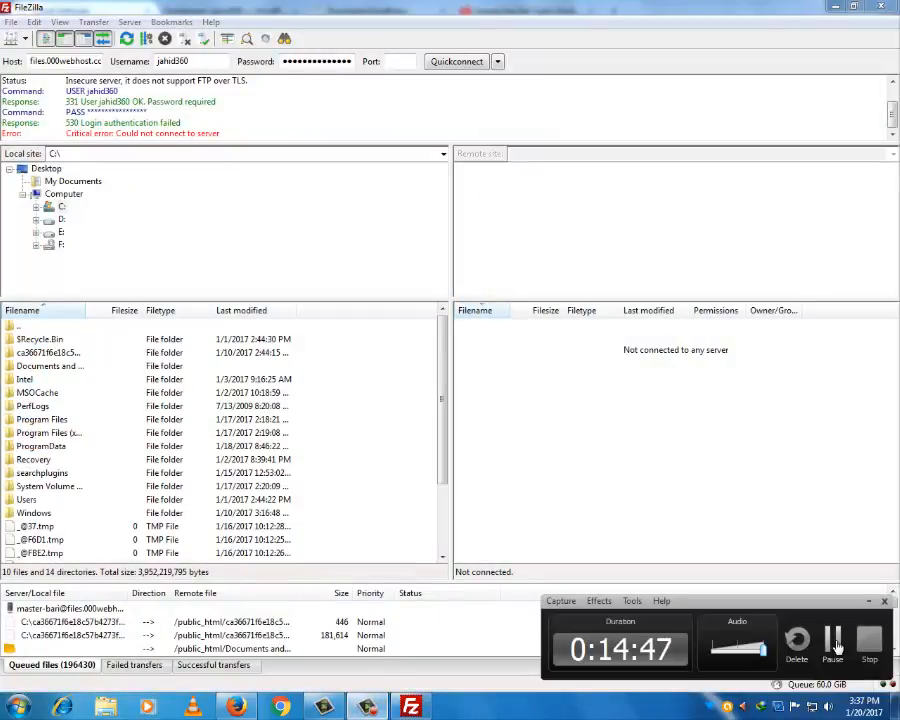
left_click(869, 601)
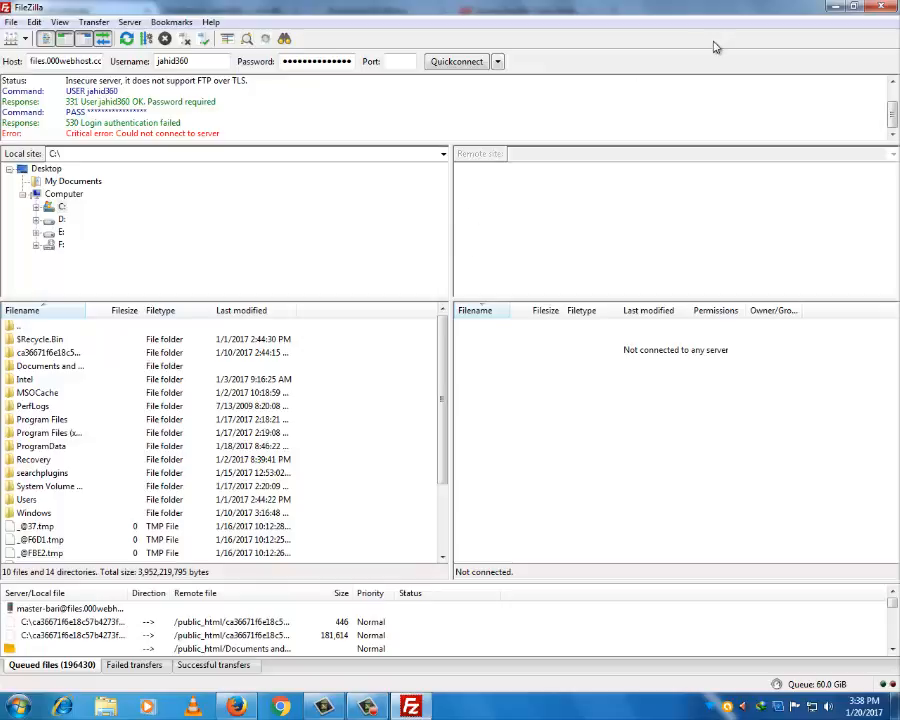
left_click(367, 707)
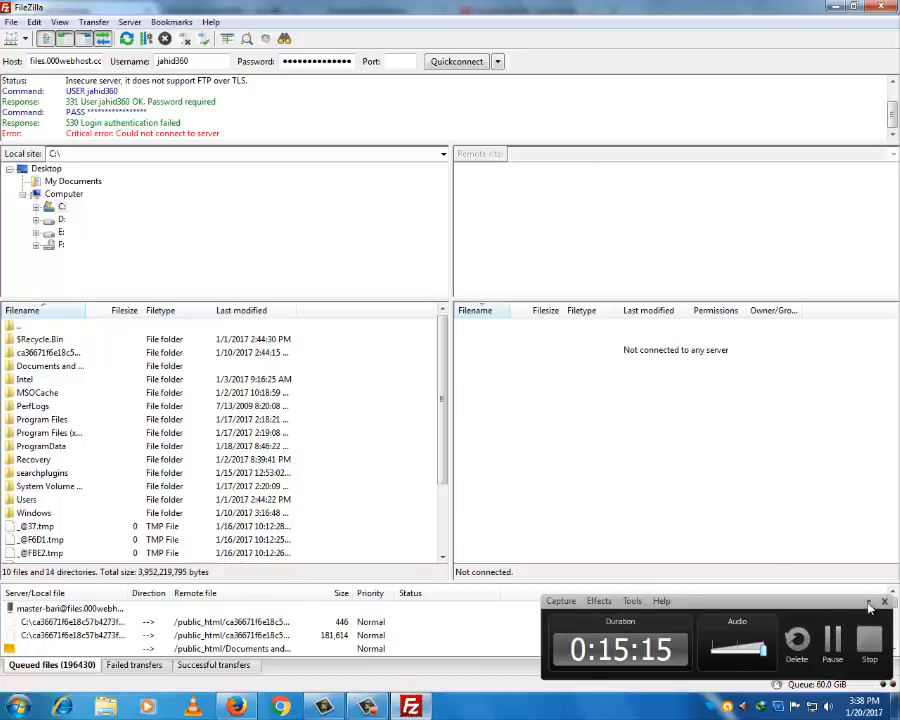
left_click(869, 601)
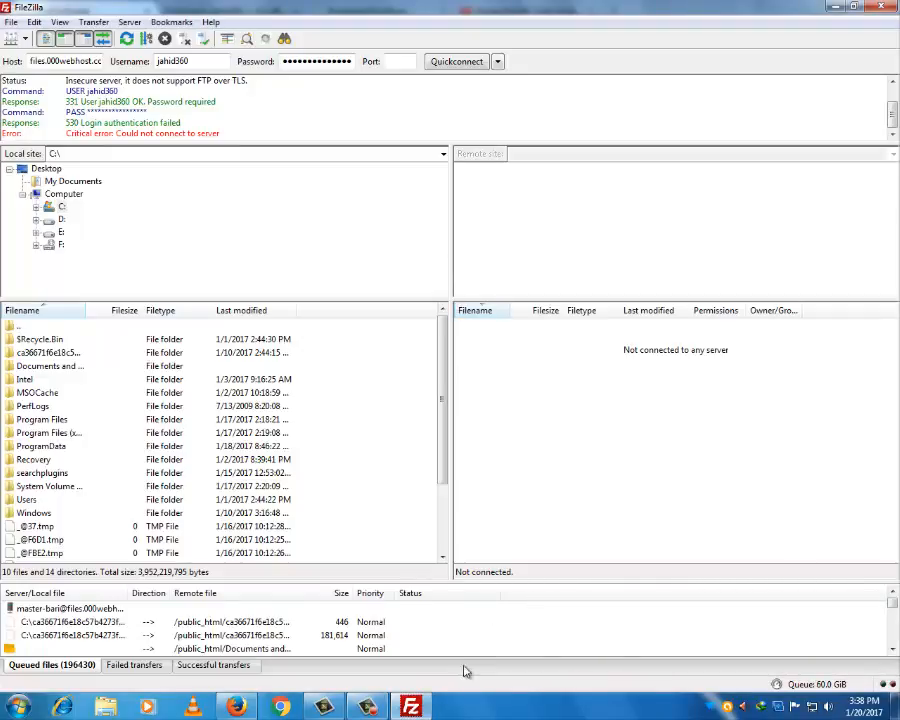
left_click(417, 707)
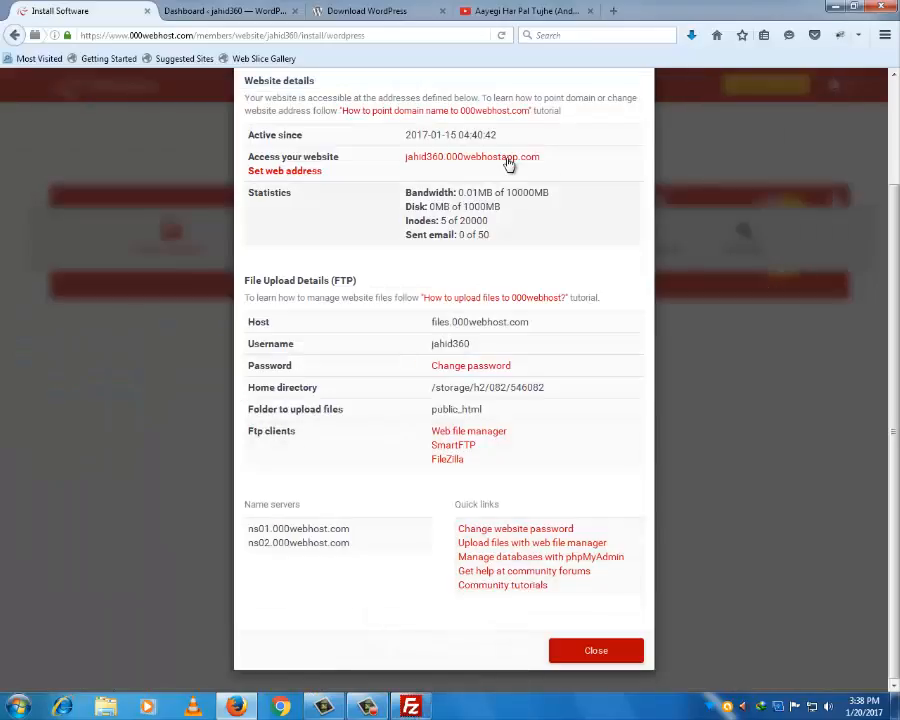
left_click(373, 12)
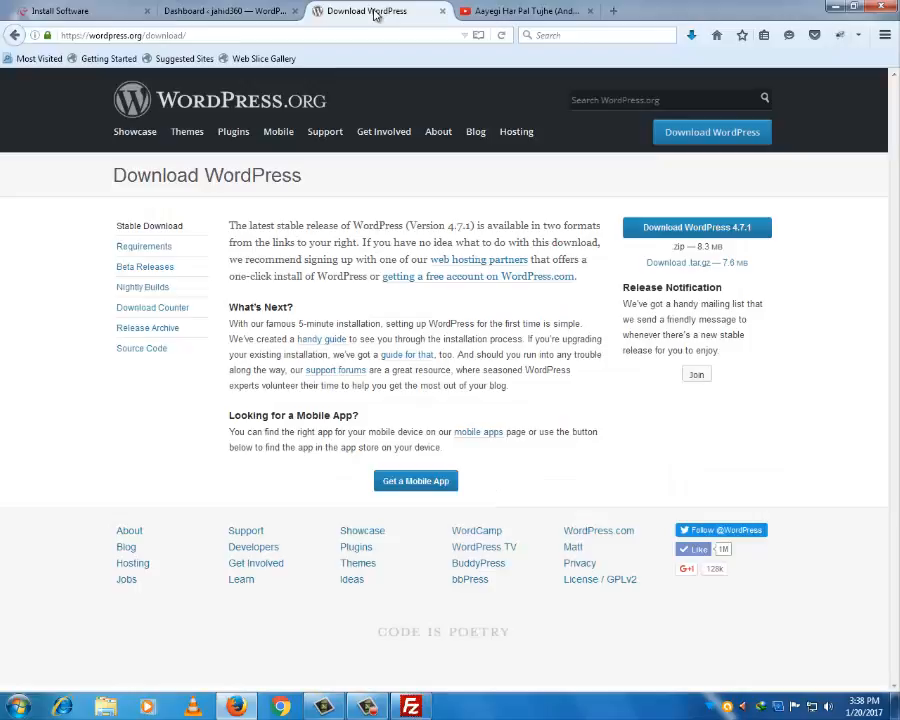
left_click(255, 12)
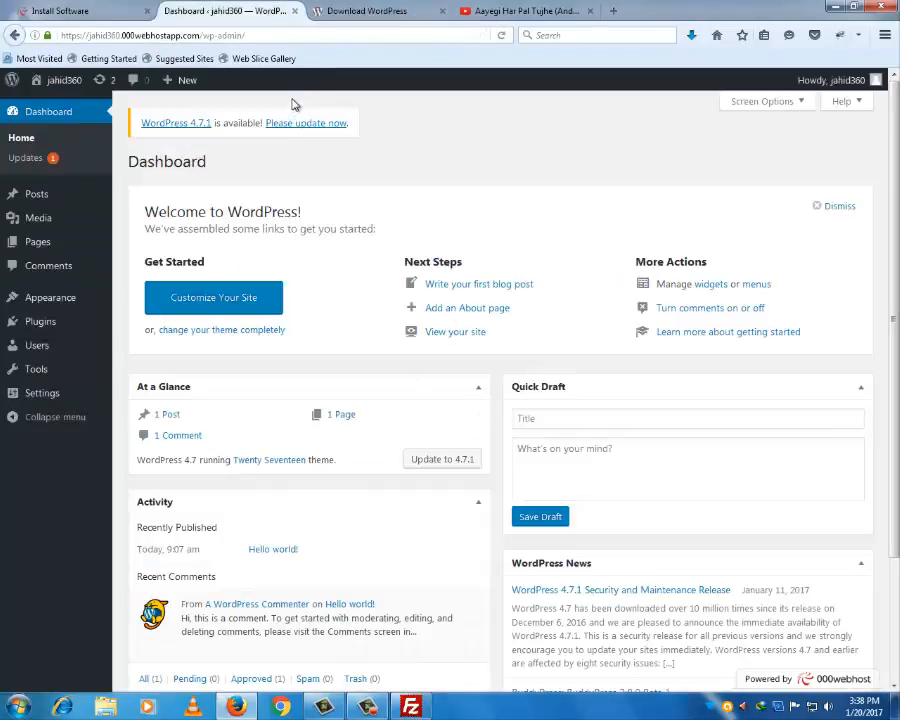
left_click(97, 20)
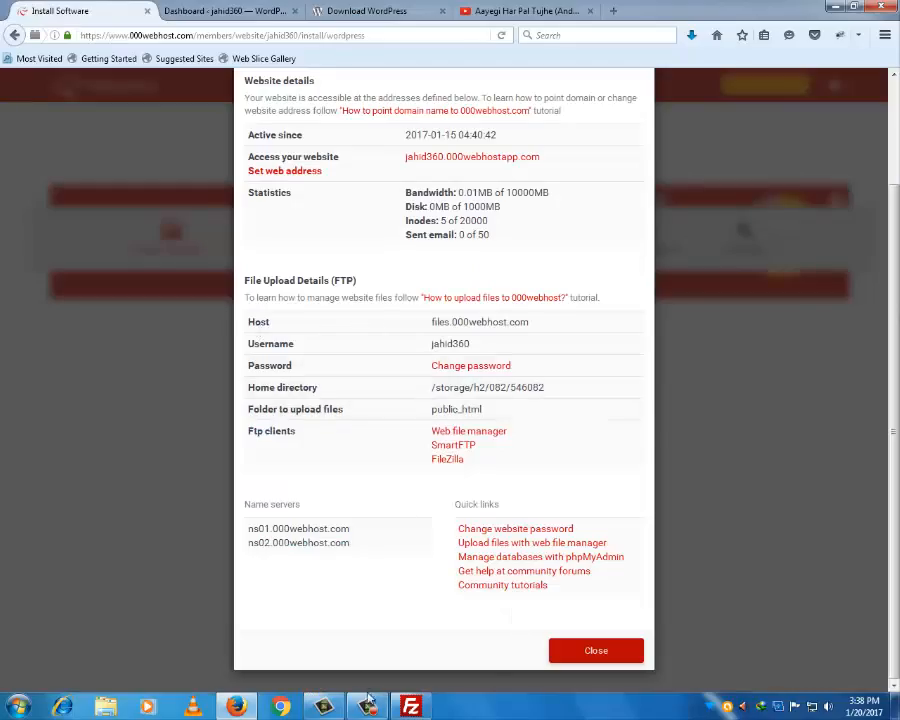
left_click(411, 707)
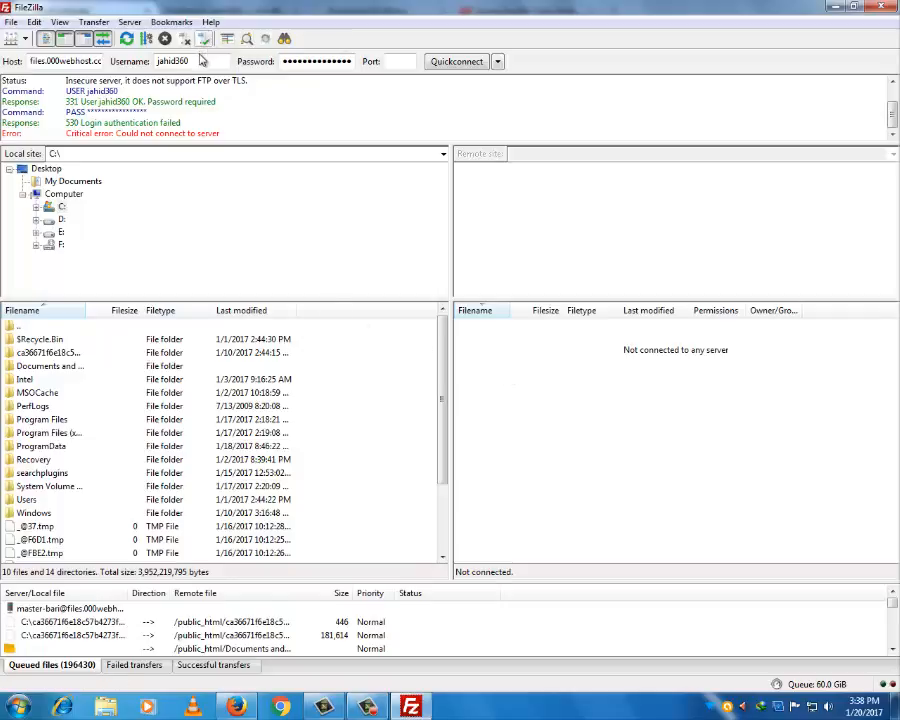
- Retry the FTP login via Quickconnect and Server > Reconnect, which still fails
left_click(460, 62)
left_click(129, 22)
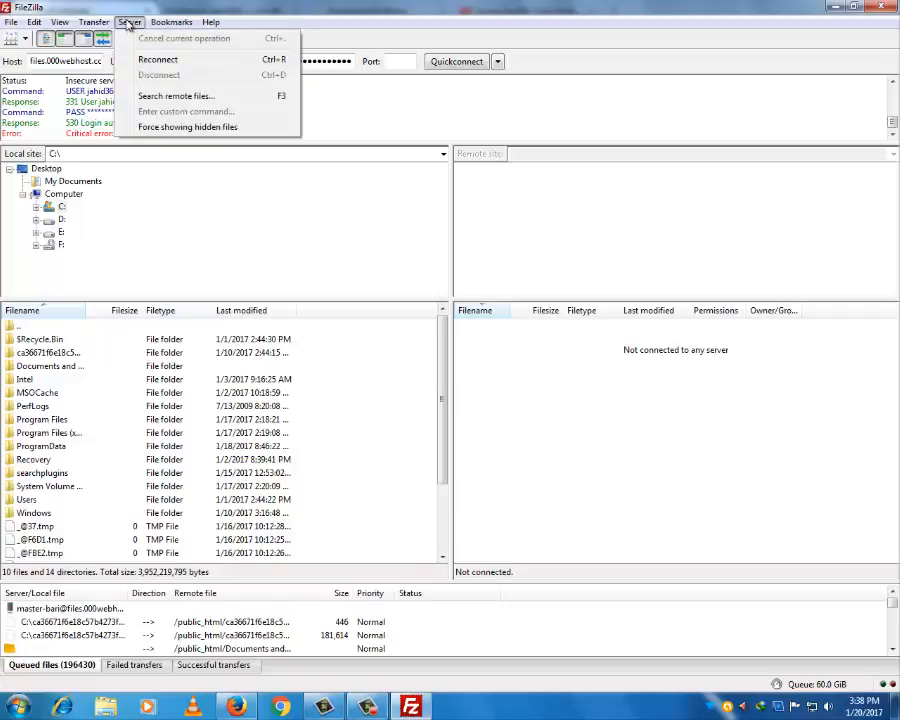
left_click(125, 59)
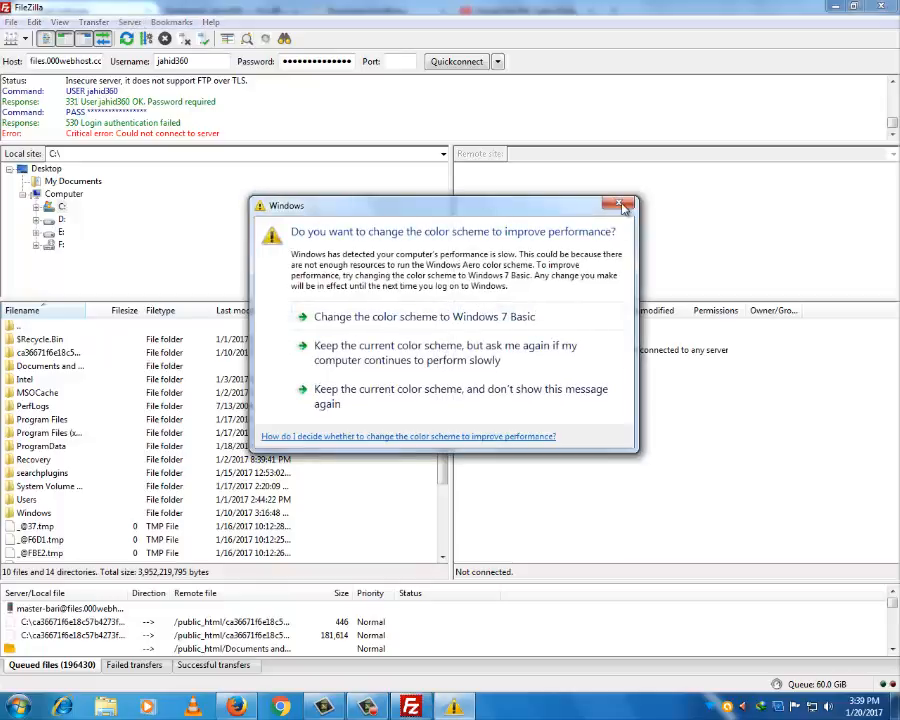
left_click(621, 206)
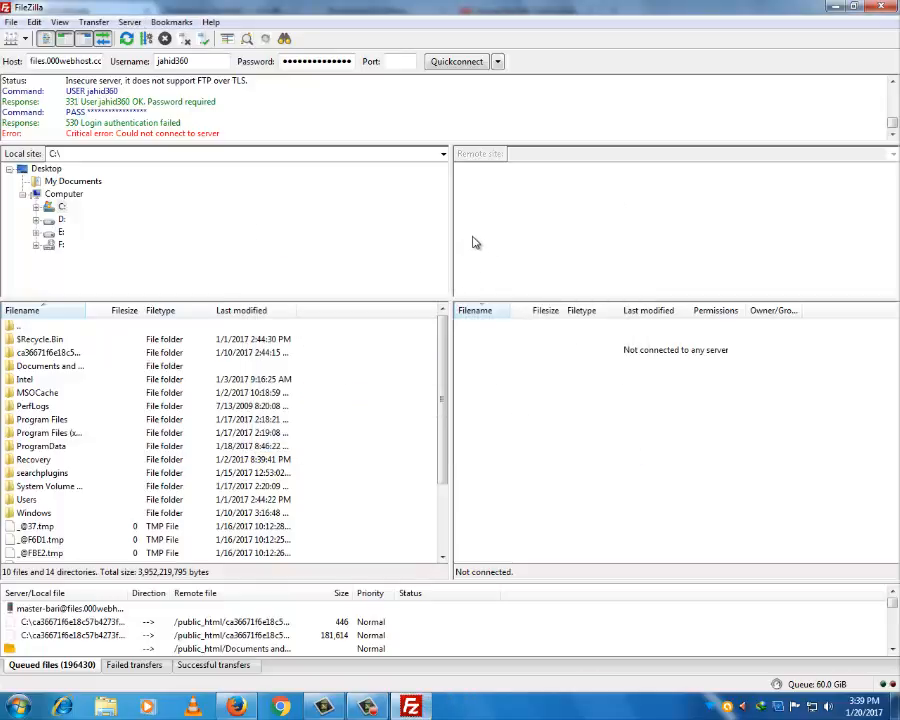
left_click(127, 23)
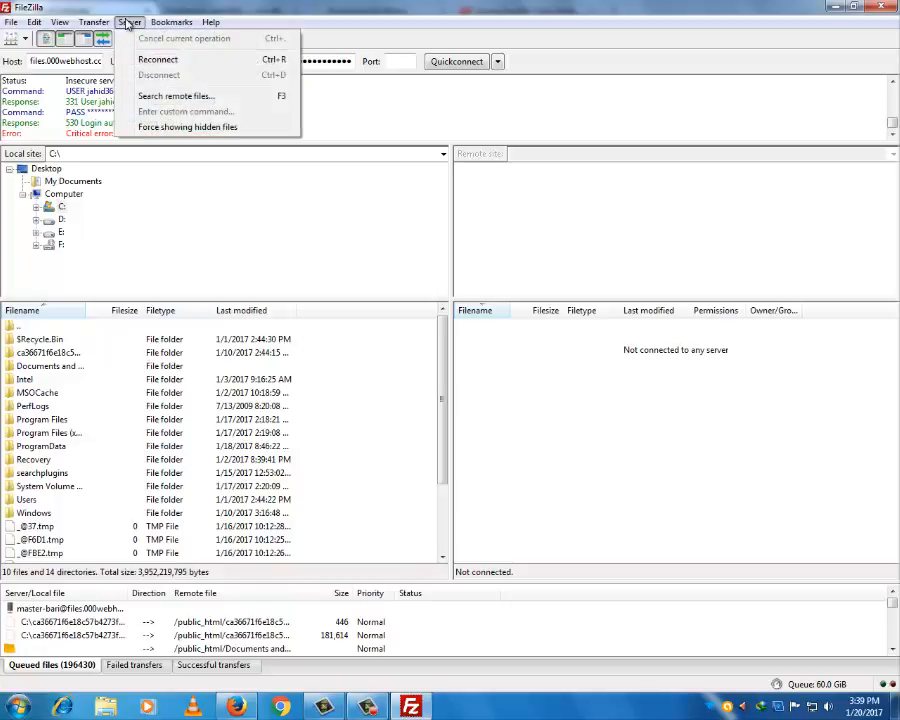
left_click(127, 23)
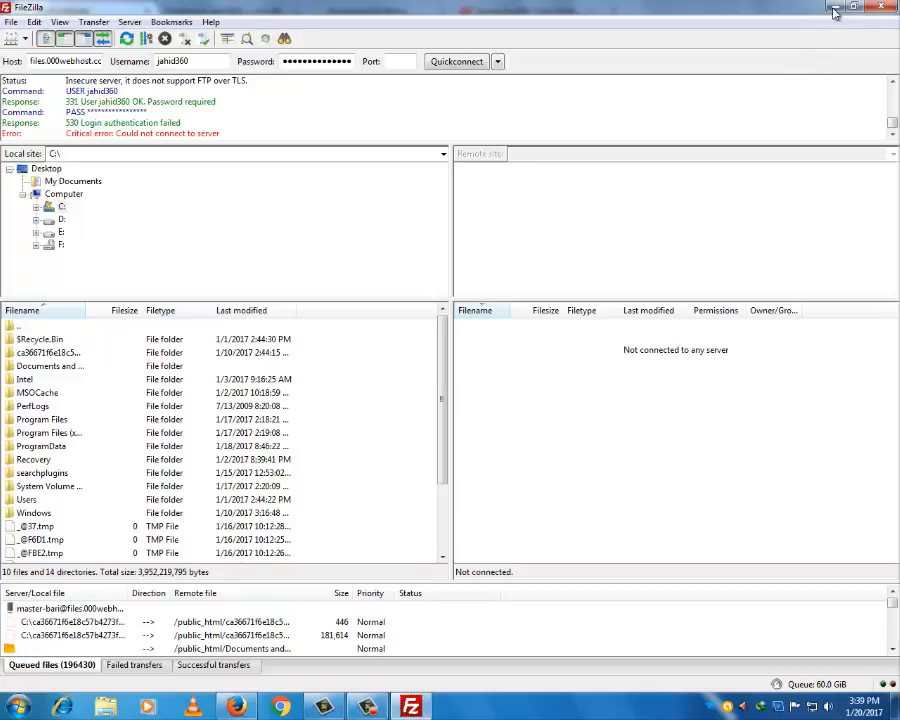
- Close FileZilla, leaving the 000webhost FTP host and public_html details showing
left_click(888, 8)
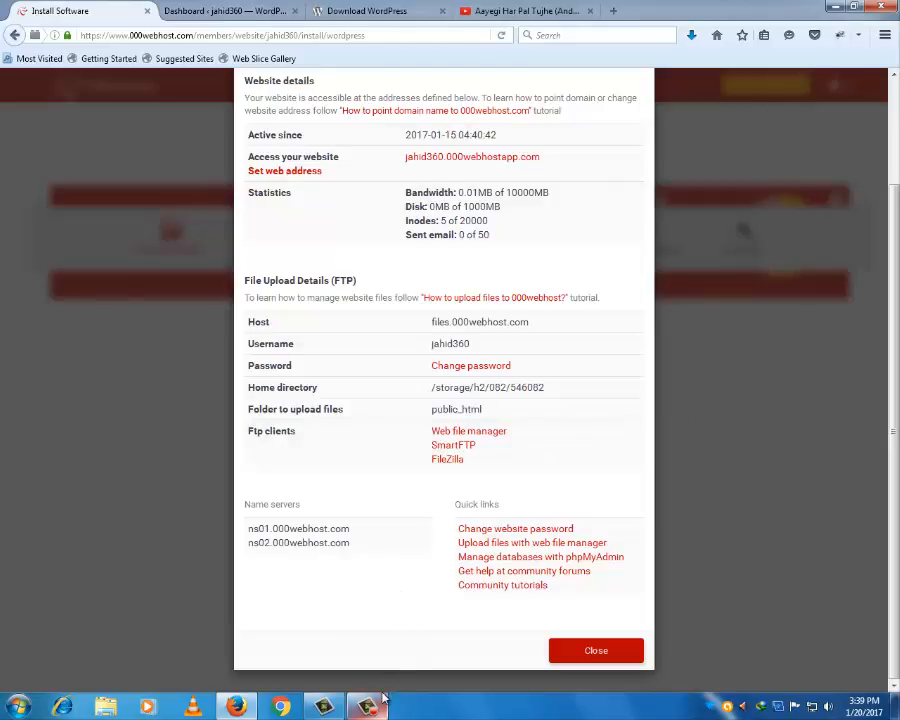
mouse_move(367, 703)
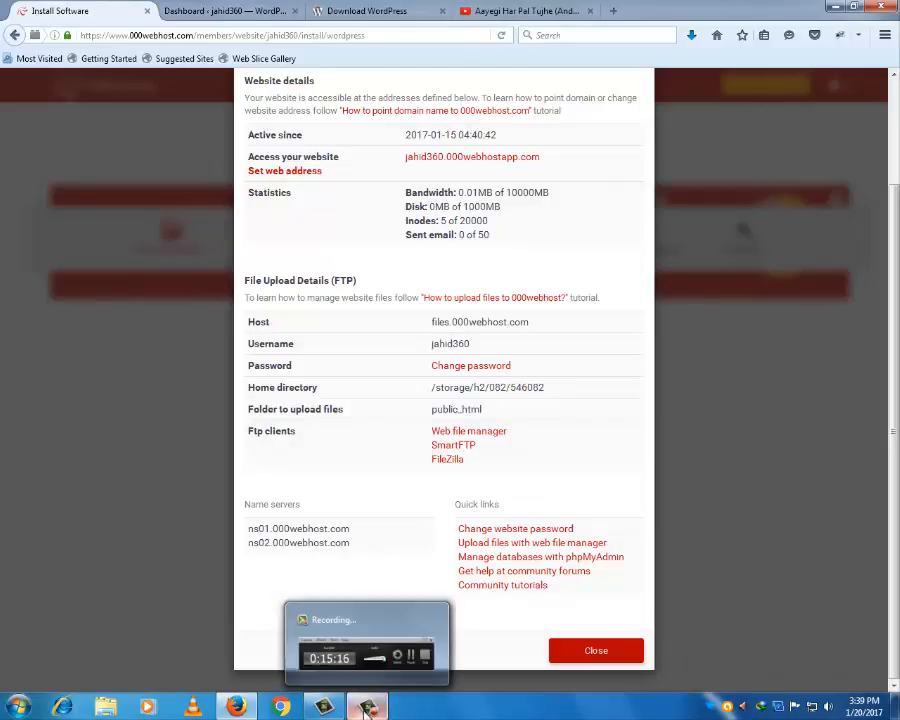
left_click(367, 705)
left_click(838, 650)
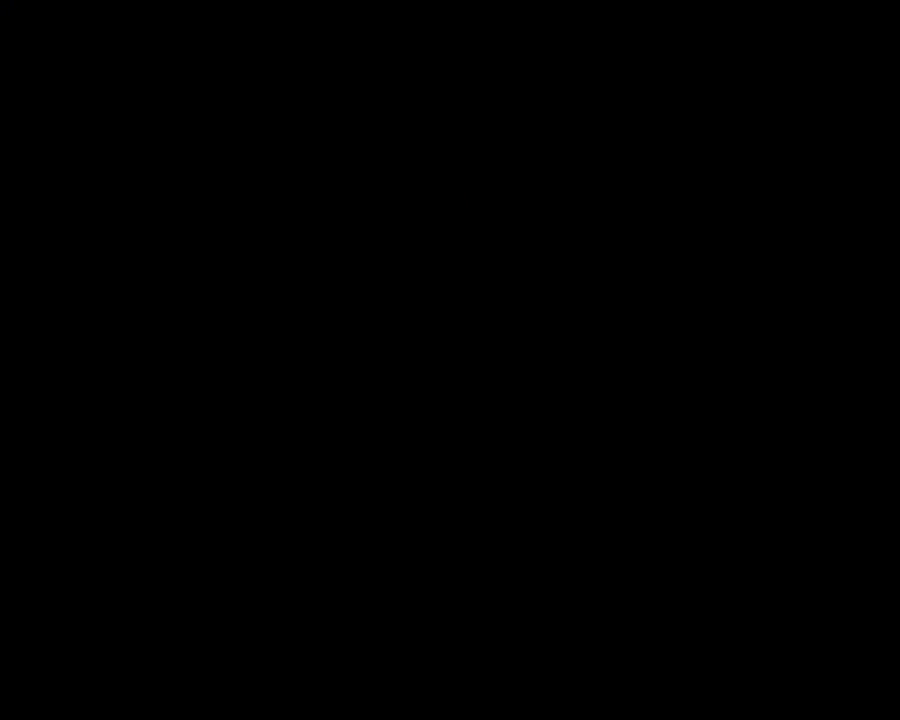